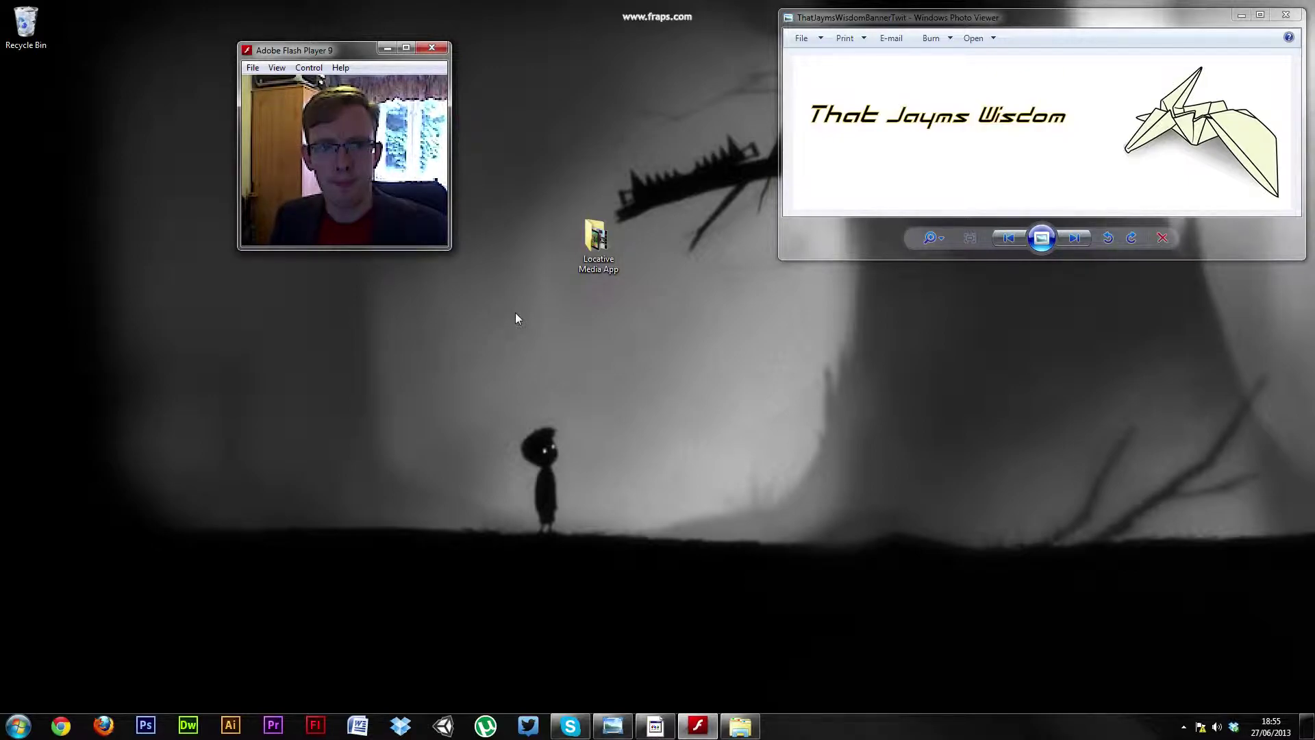
# Step: Launch Adobe Illustrator CS6 from its taskbar icon
pyautogui.click(230, 724)
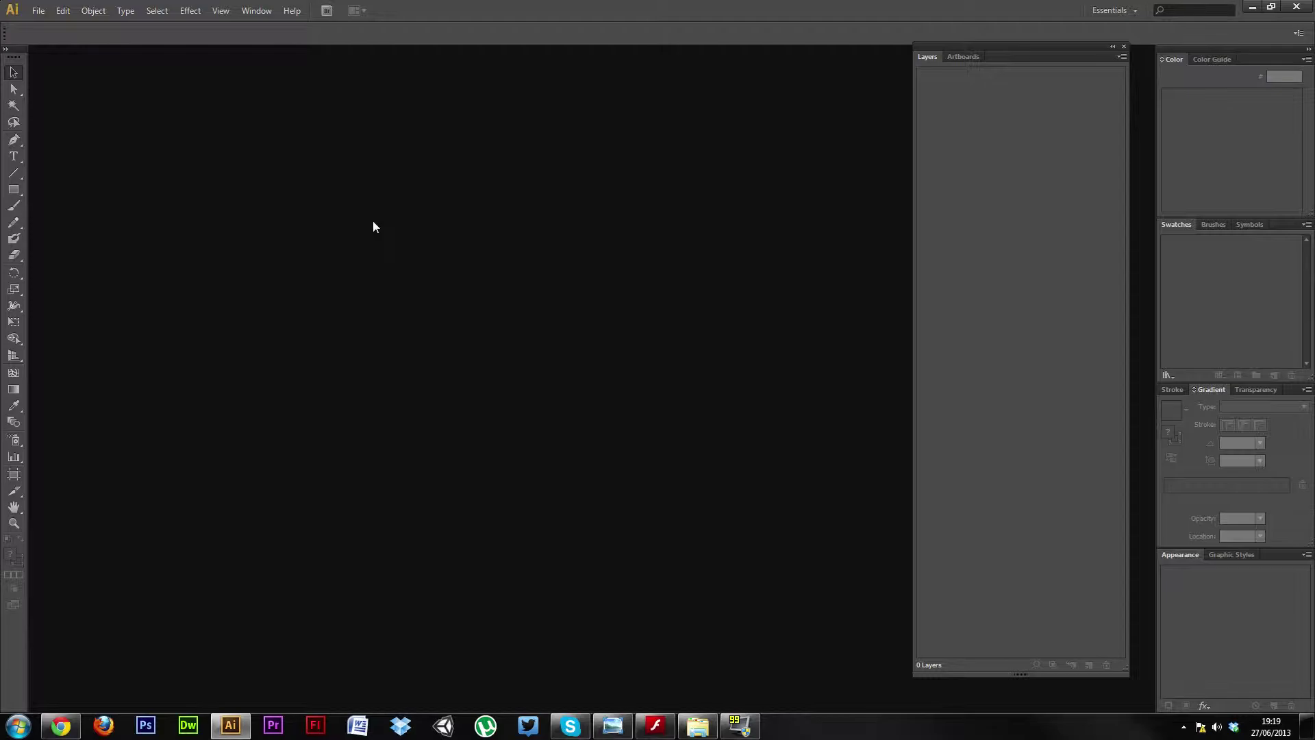
# Step: Start a new document, trying the Print and Web profiles at 960 x 560
pyautogui.click(38, 13)
pyautogui.click(53, 24)
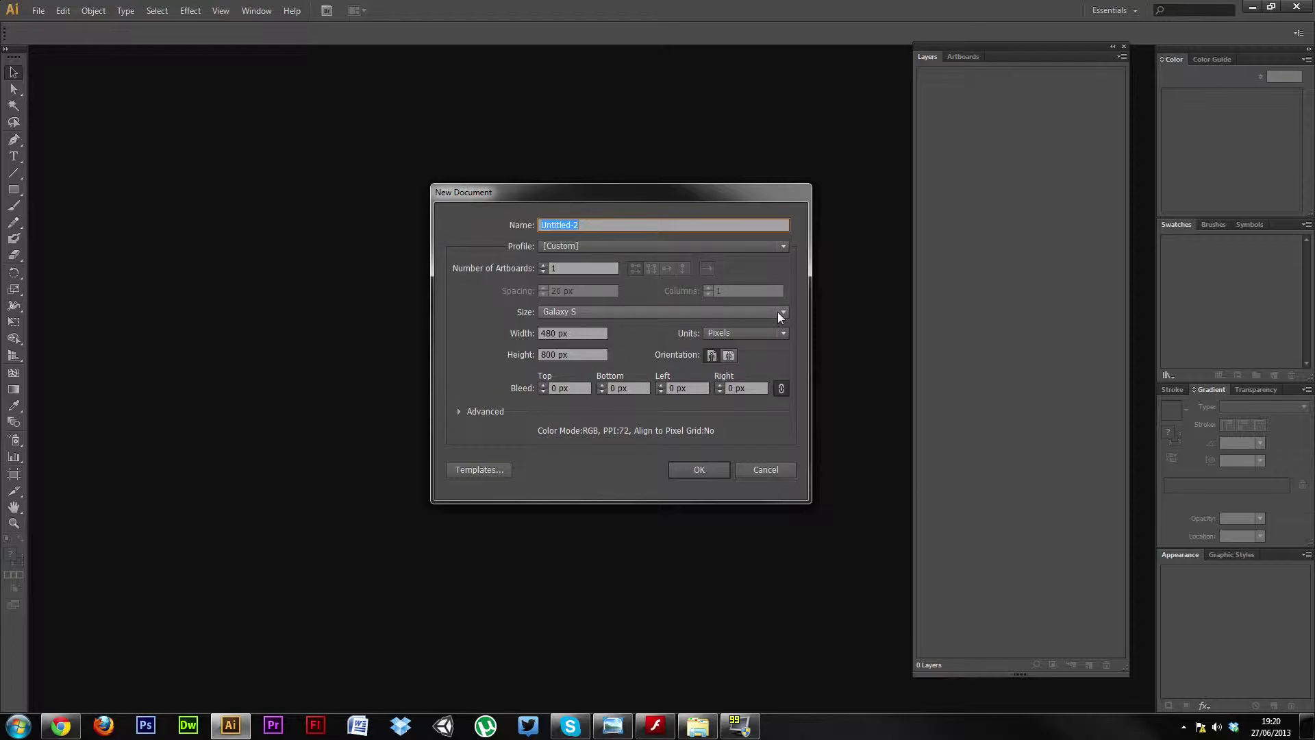
pyautogui.click(783, 243)
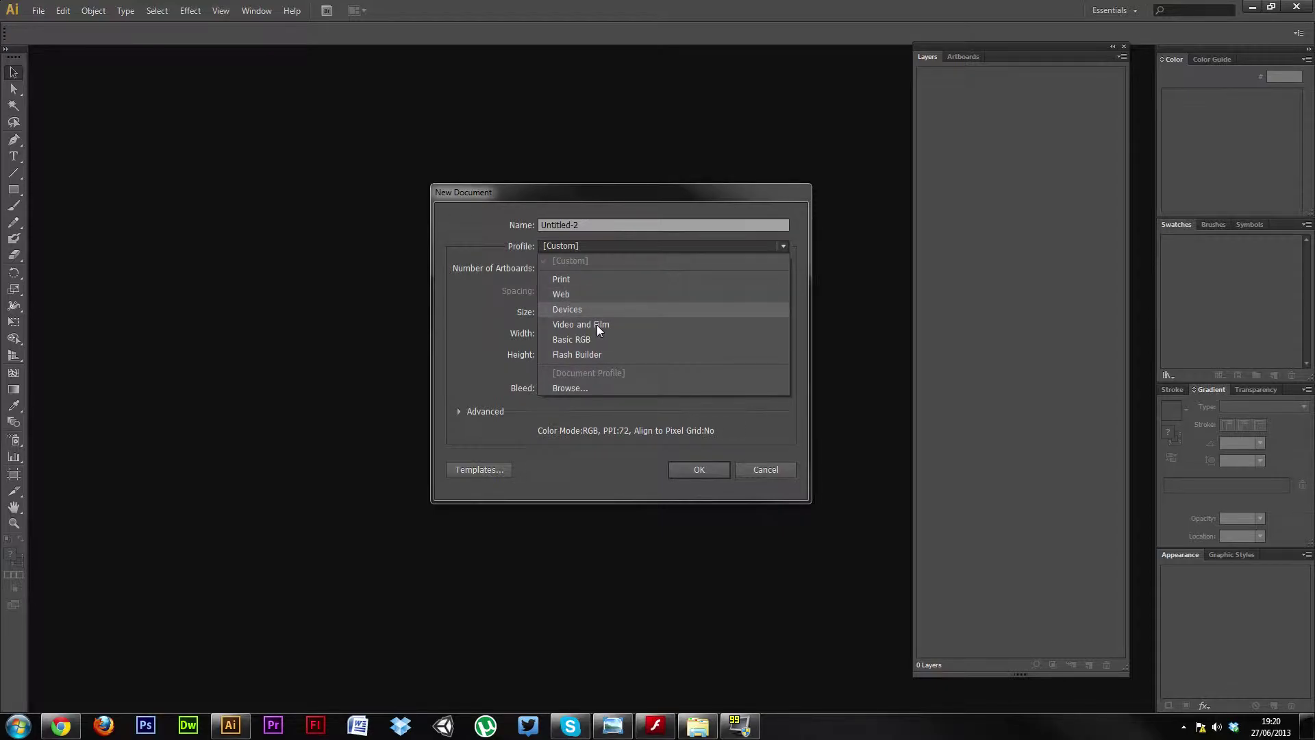
pyautogui.click(583, 277)
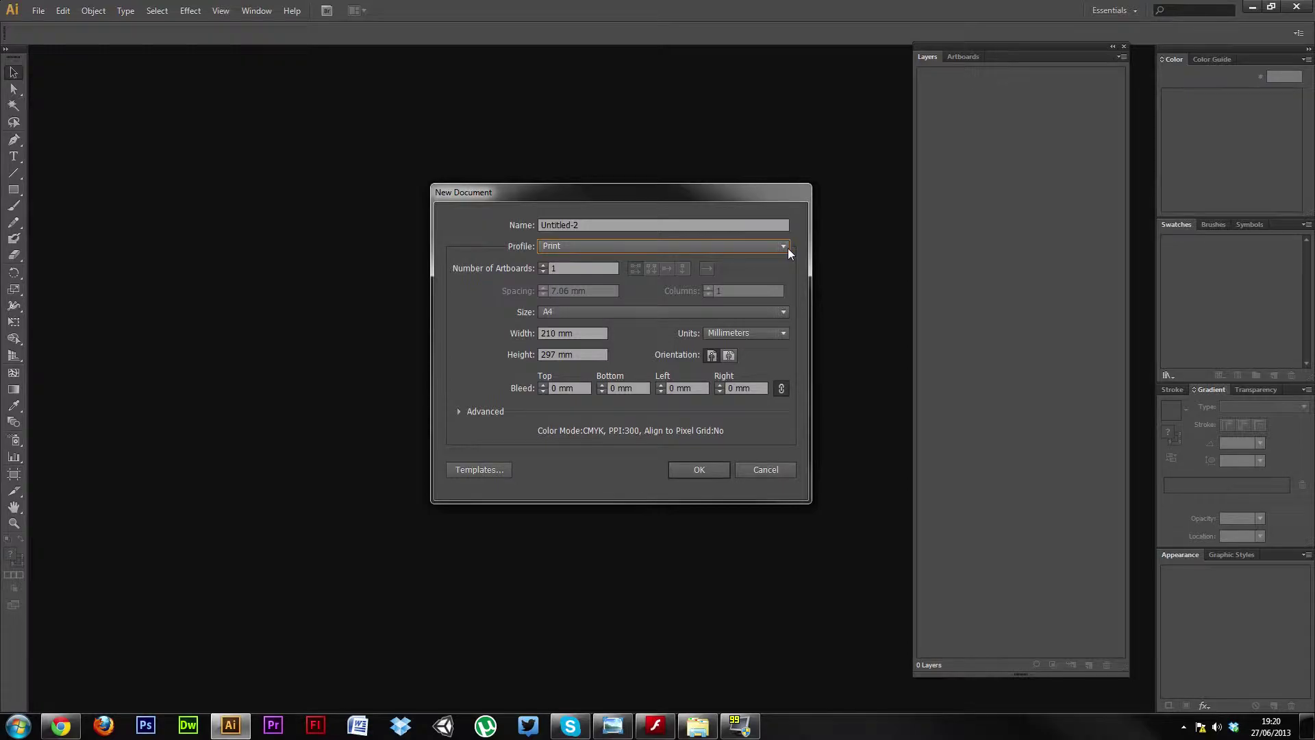
pyautogui.click(787, 248)
pyautogui.click(583, 297)
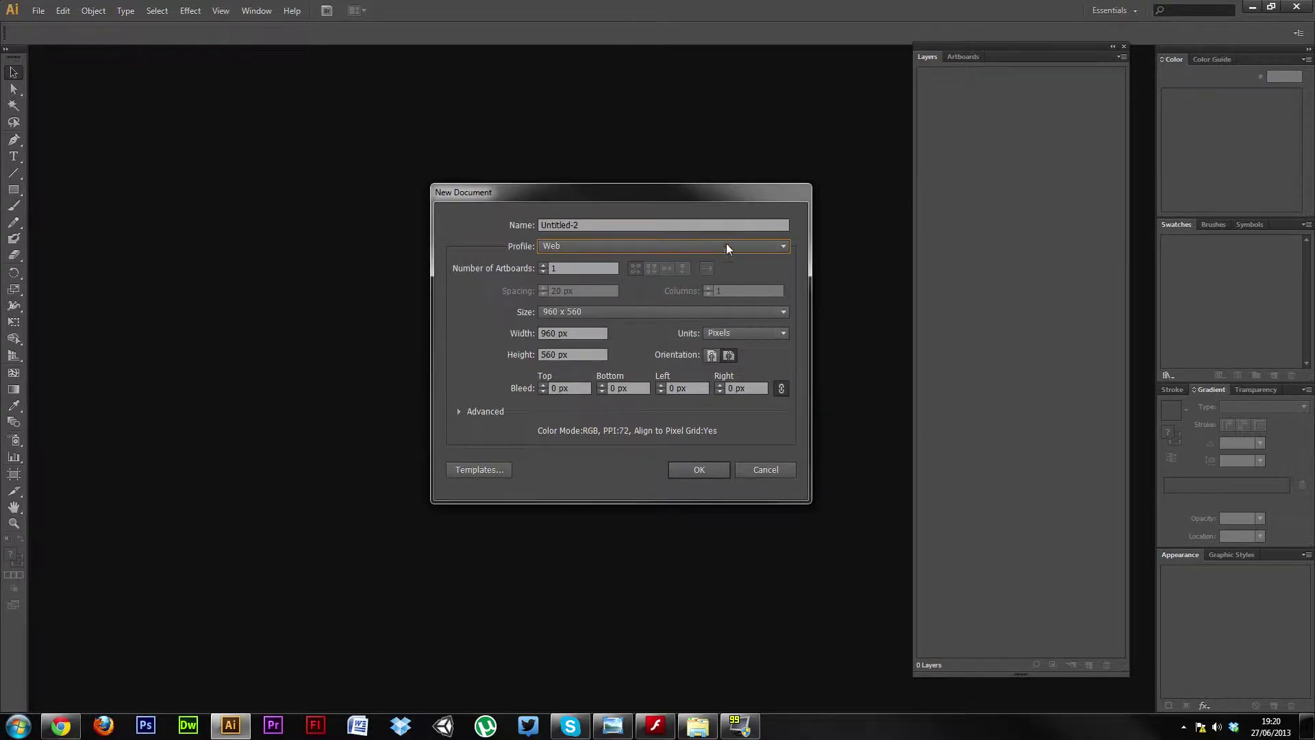
pyautogui.click(623, 311)
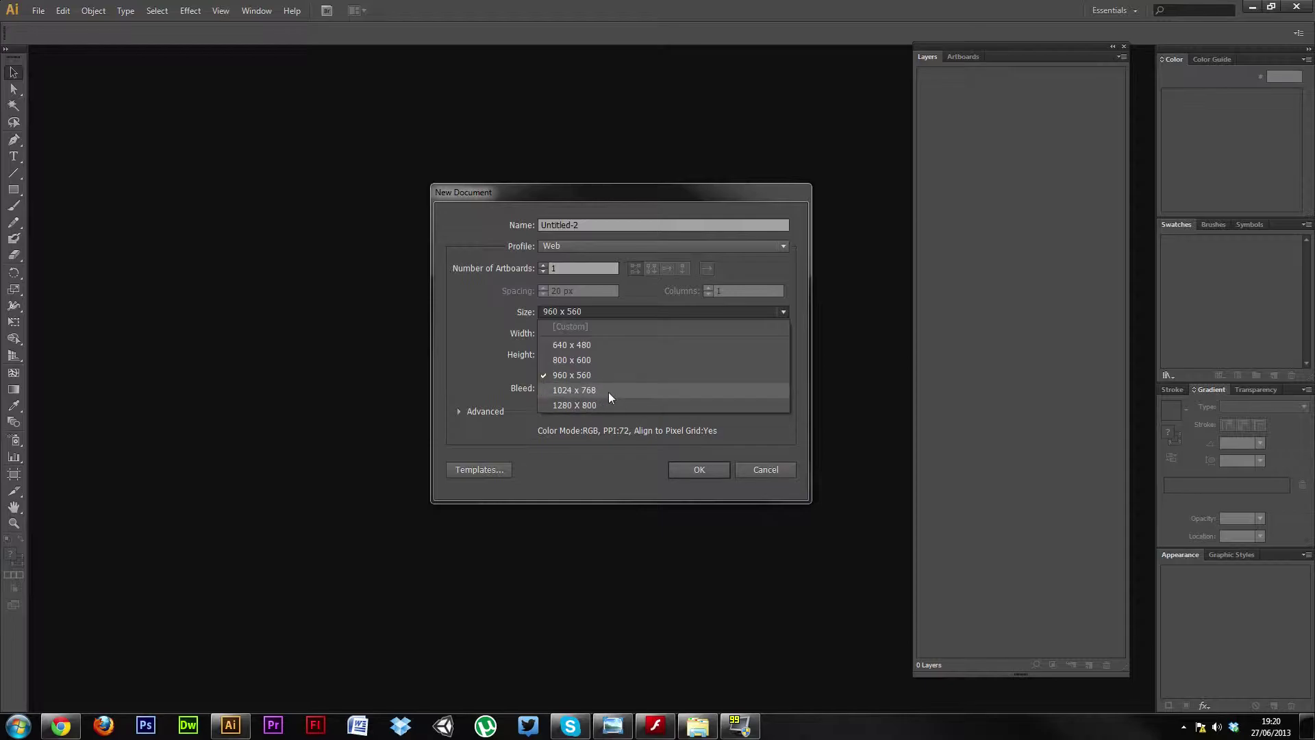
pyautogui.click(781, 313)
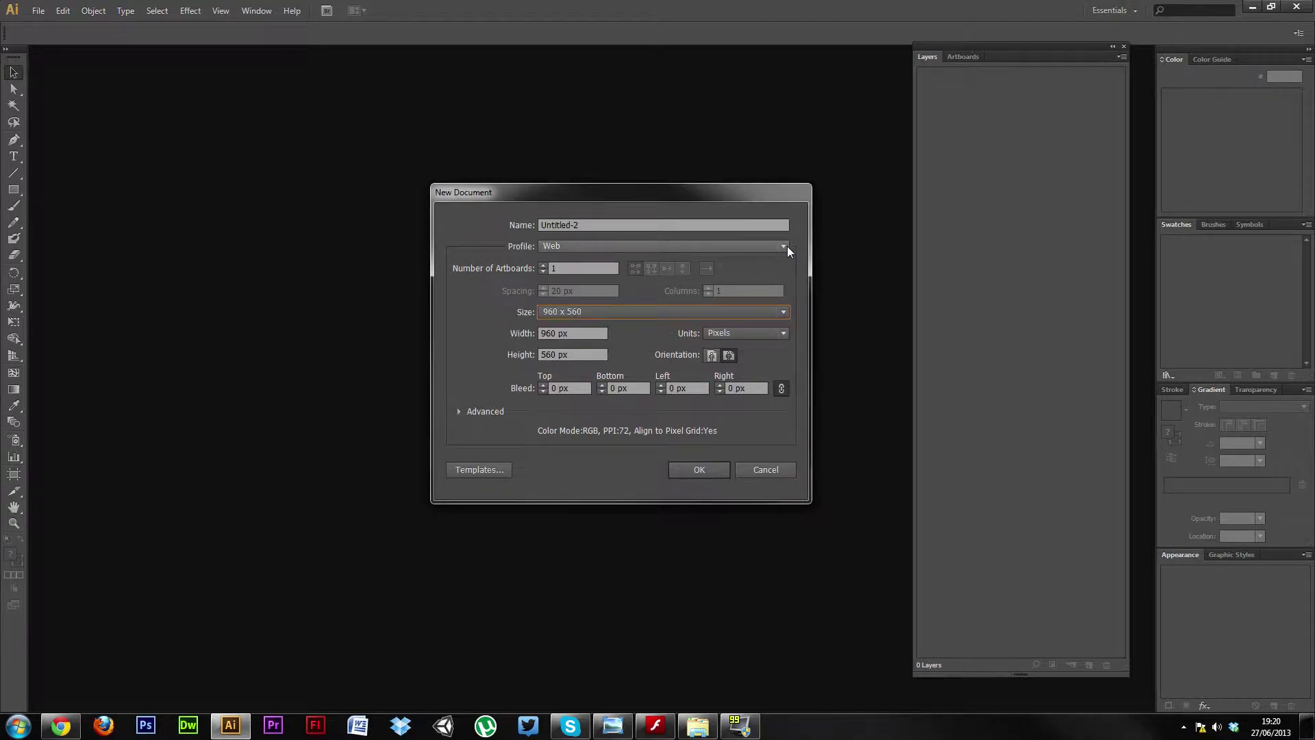
# Step: Switch to the Devices profile, choose Galaxy S (480 x 800 px), and create the document
pyautogui.click(784, 247)
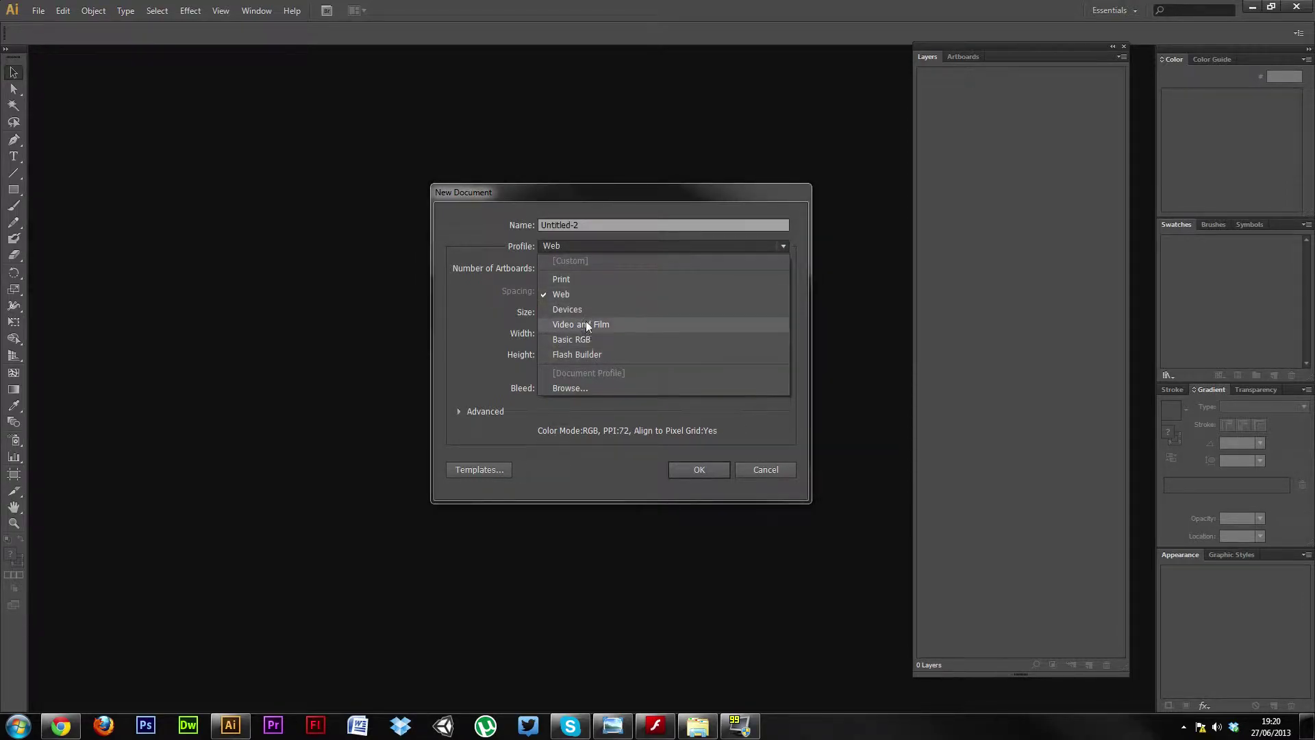
pyautogui.click(584, 310)
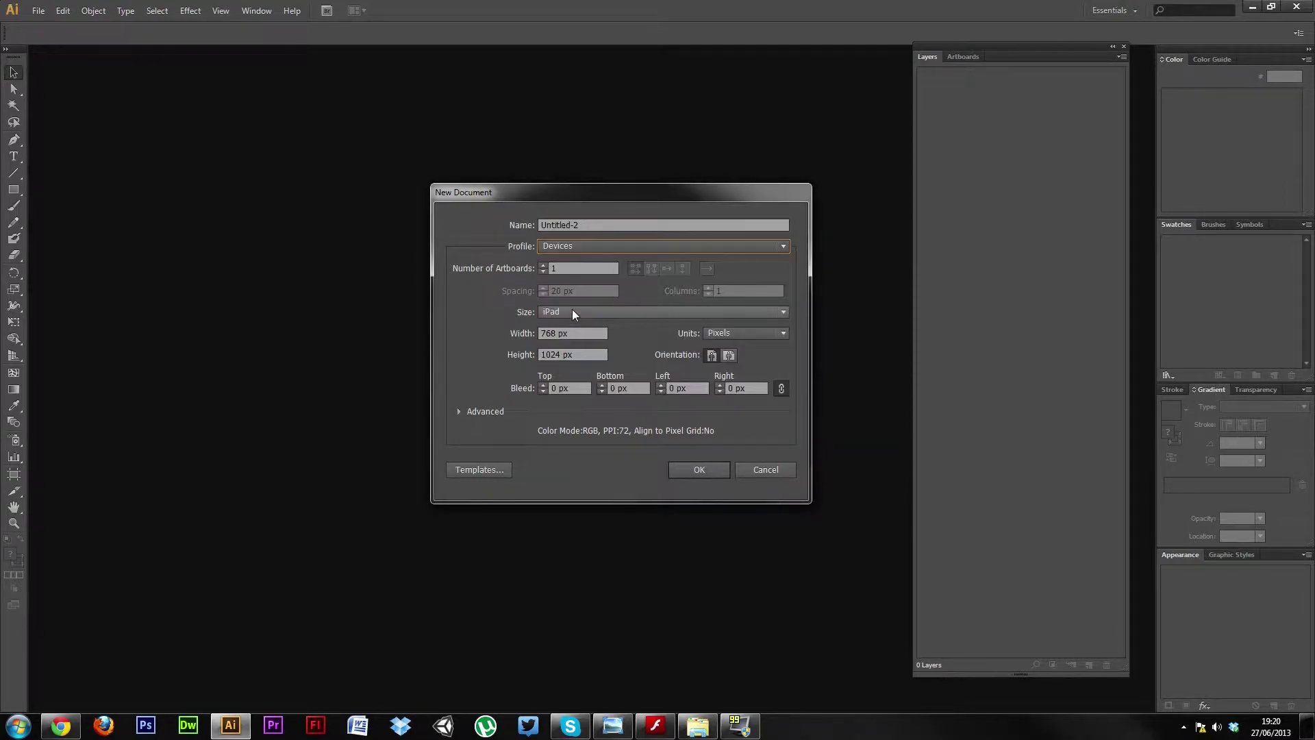
pyautogui.click(573, 310)
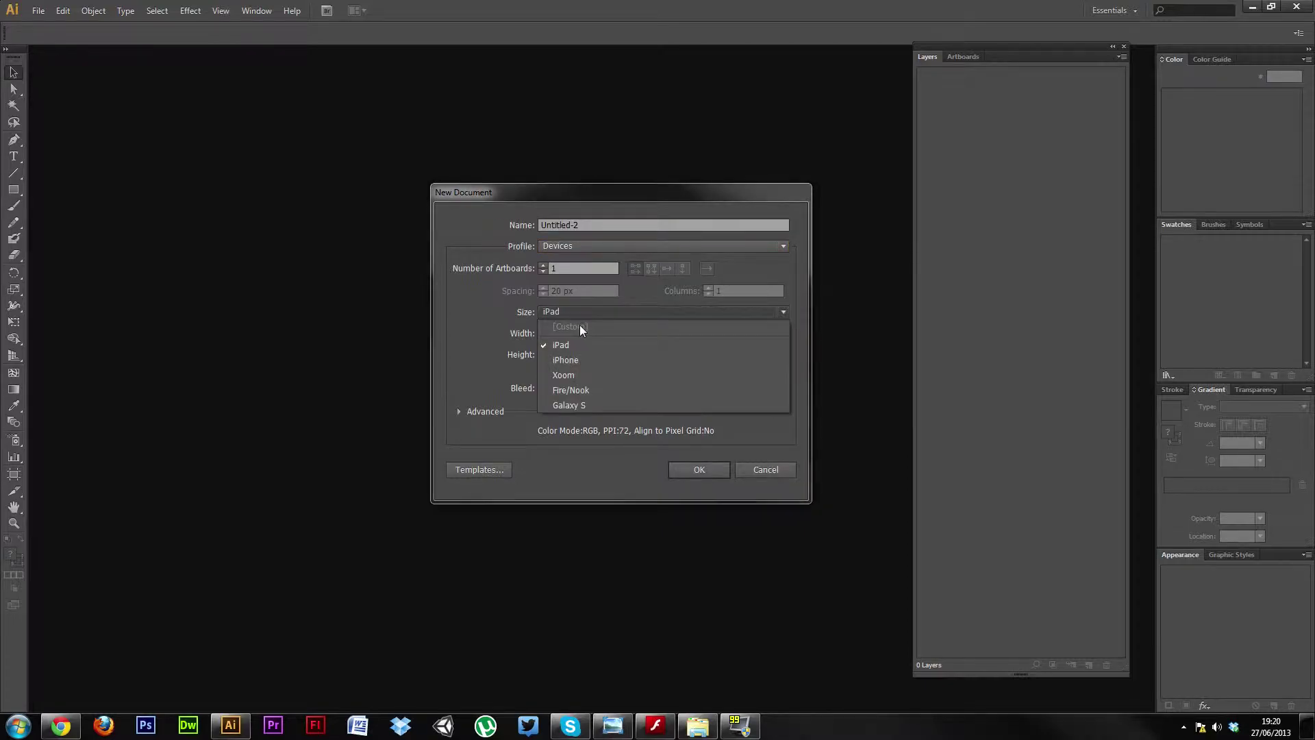
pyautogui.click(593, 407)
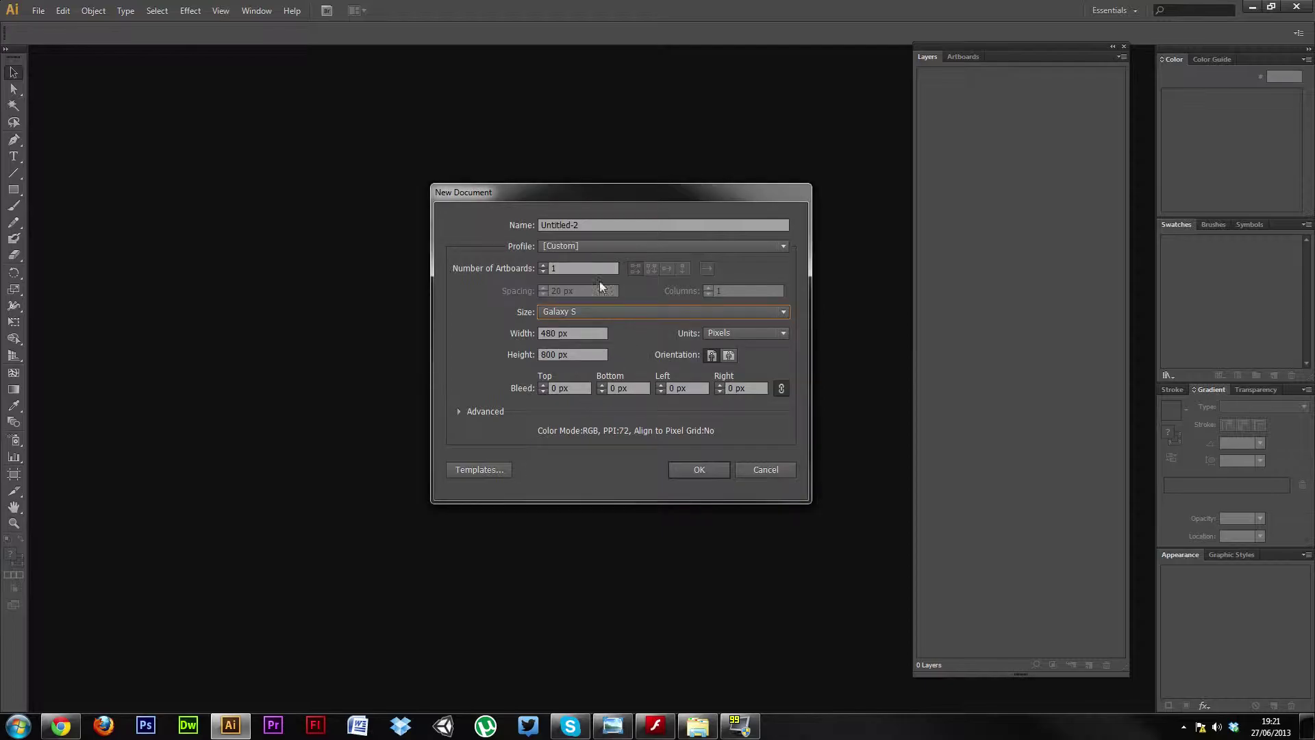
pyautogui.click(705, 470)
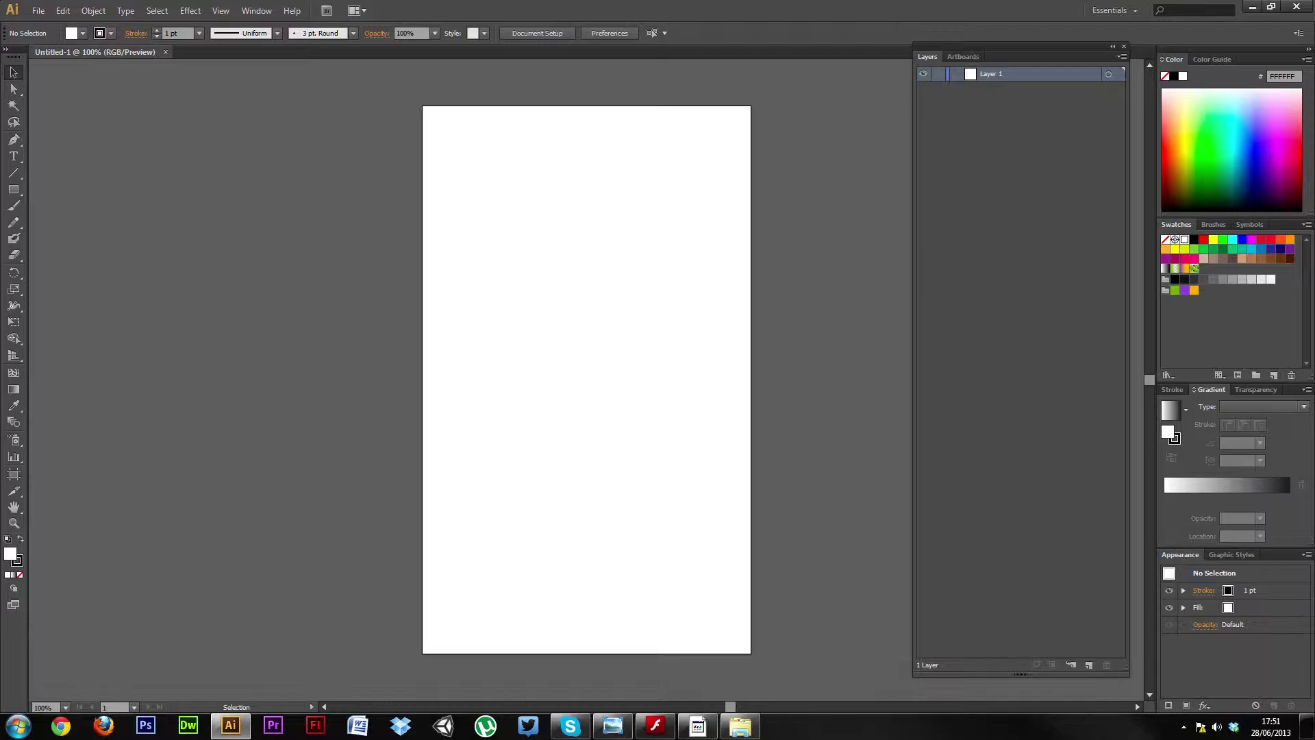
pyautogui.click(38, 10)
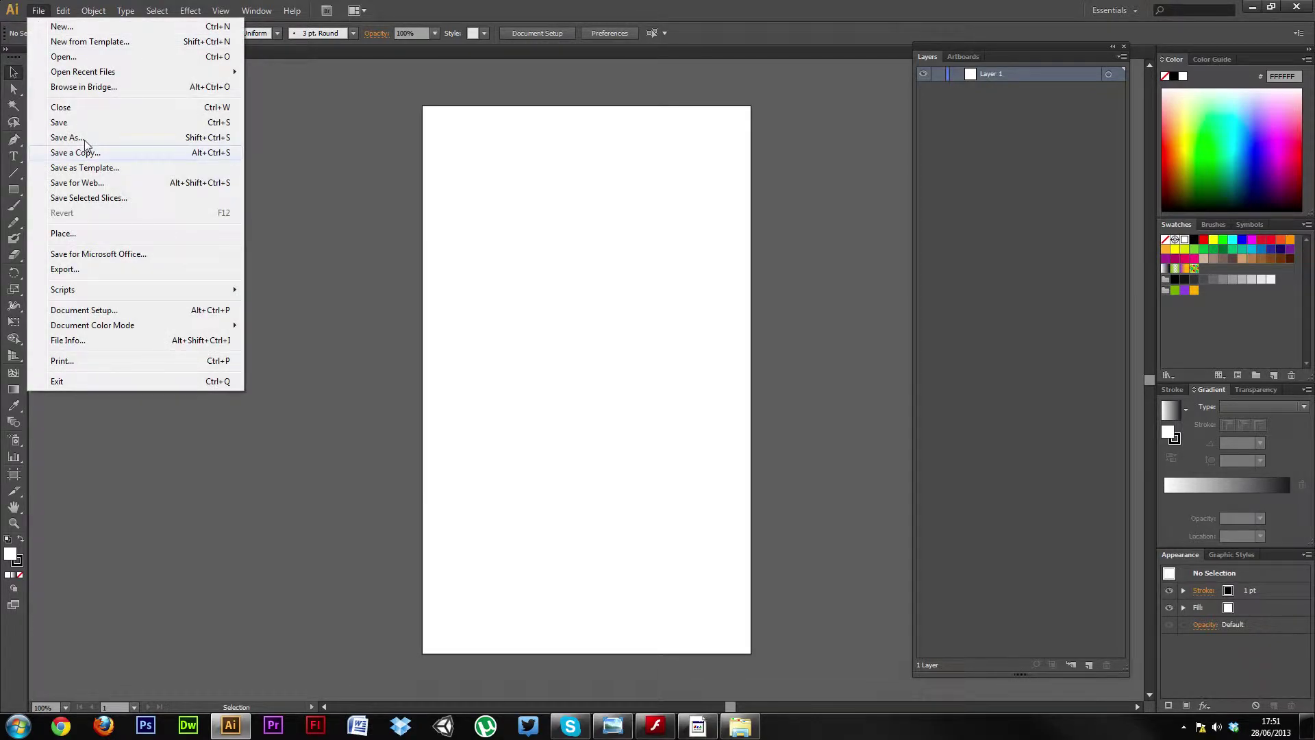
pyautogui.click(68, 57)
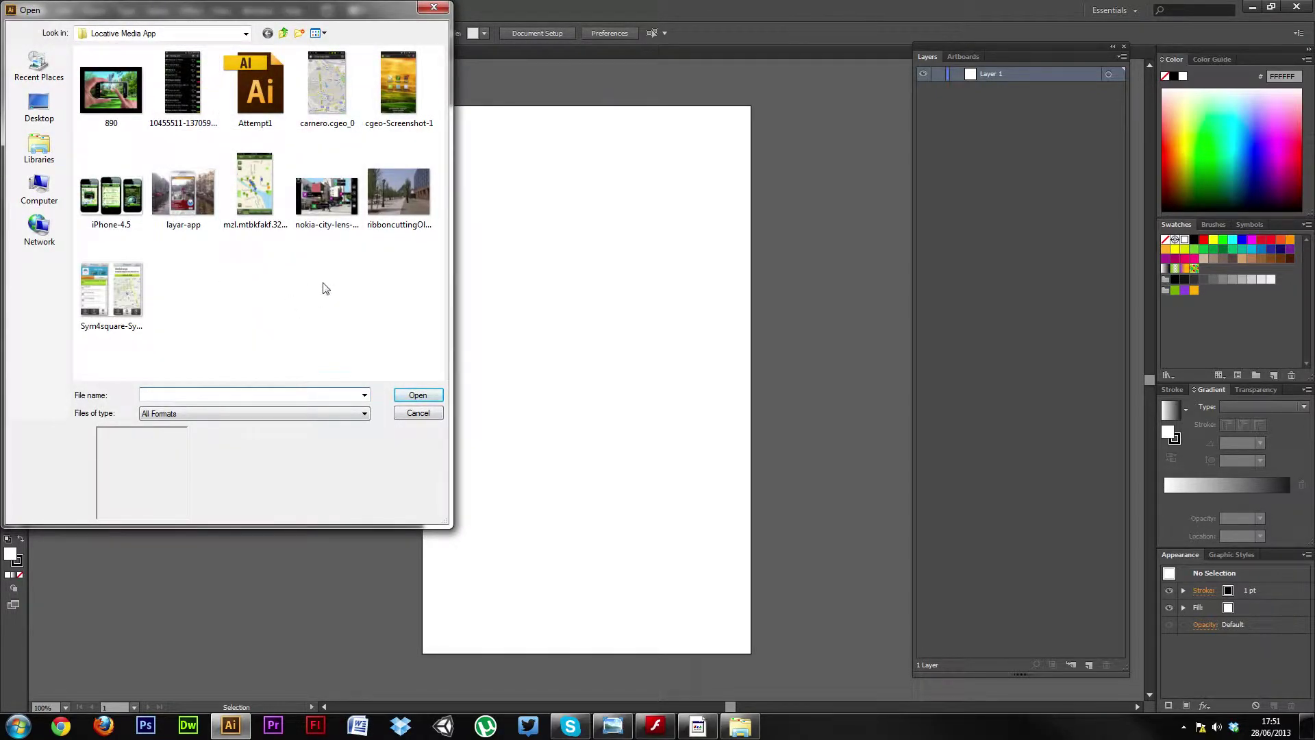
pyautogui.click(278, 111)
pyautogui.click(417, 394)
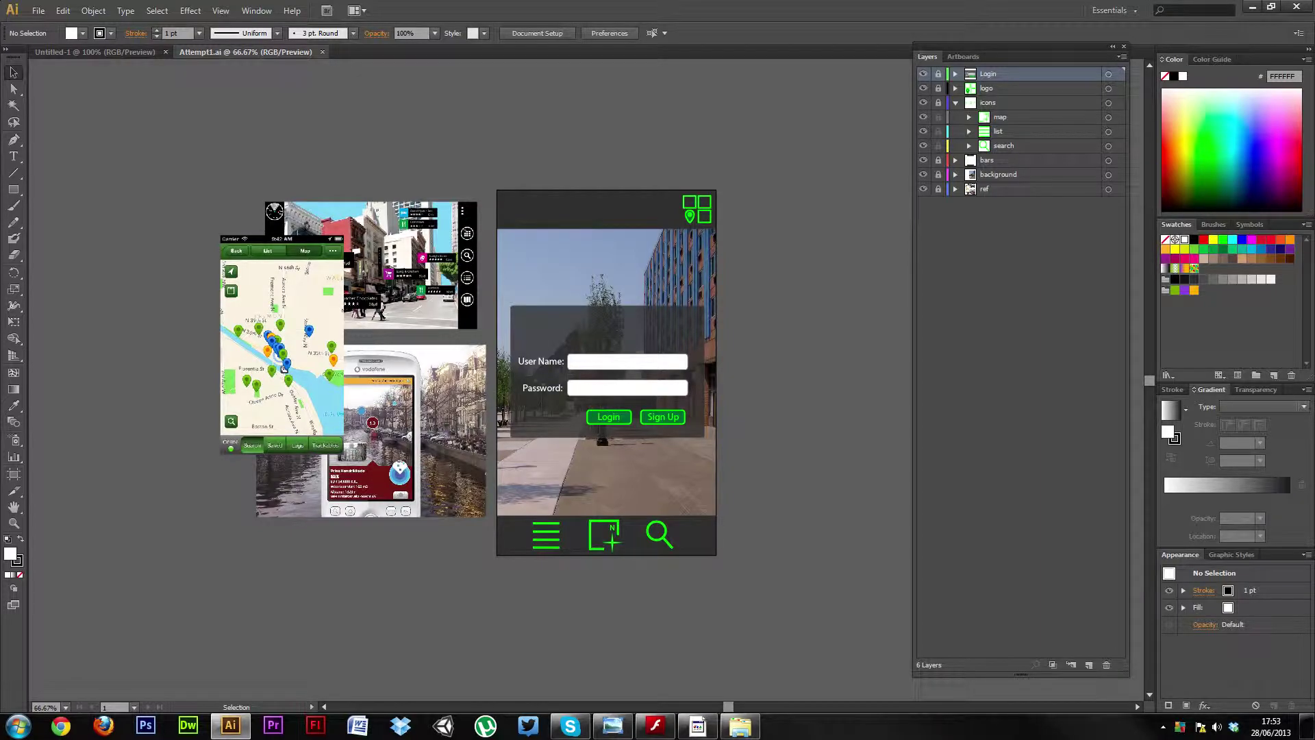
# Step: Close the Attempt1 document and place the layar-app screenshot as a linked image
pyautogui.click(321, 52)
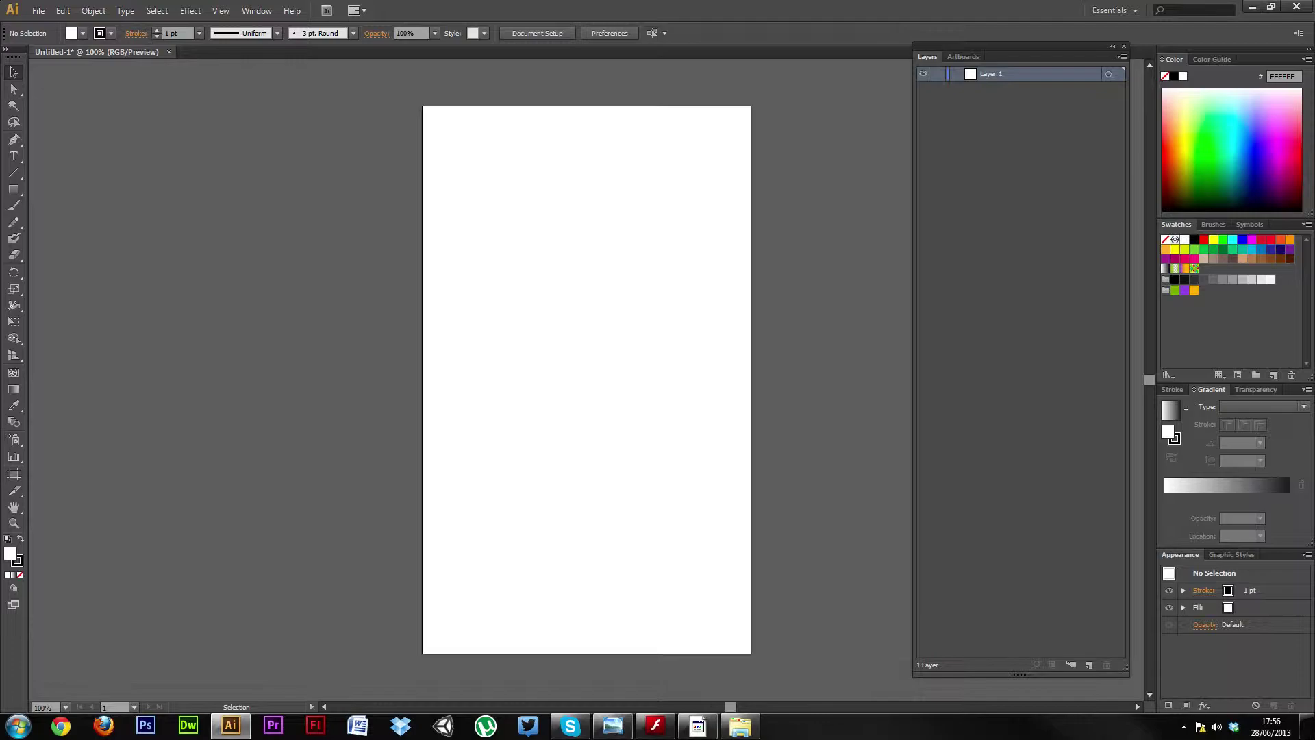
pyautogui.click(39, 11)
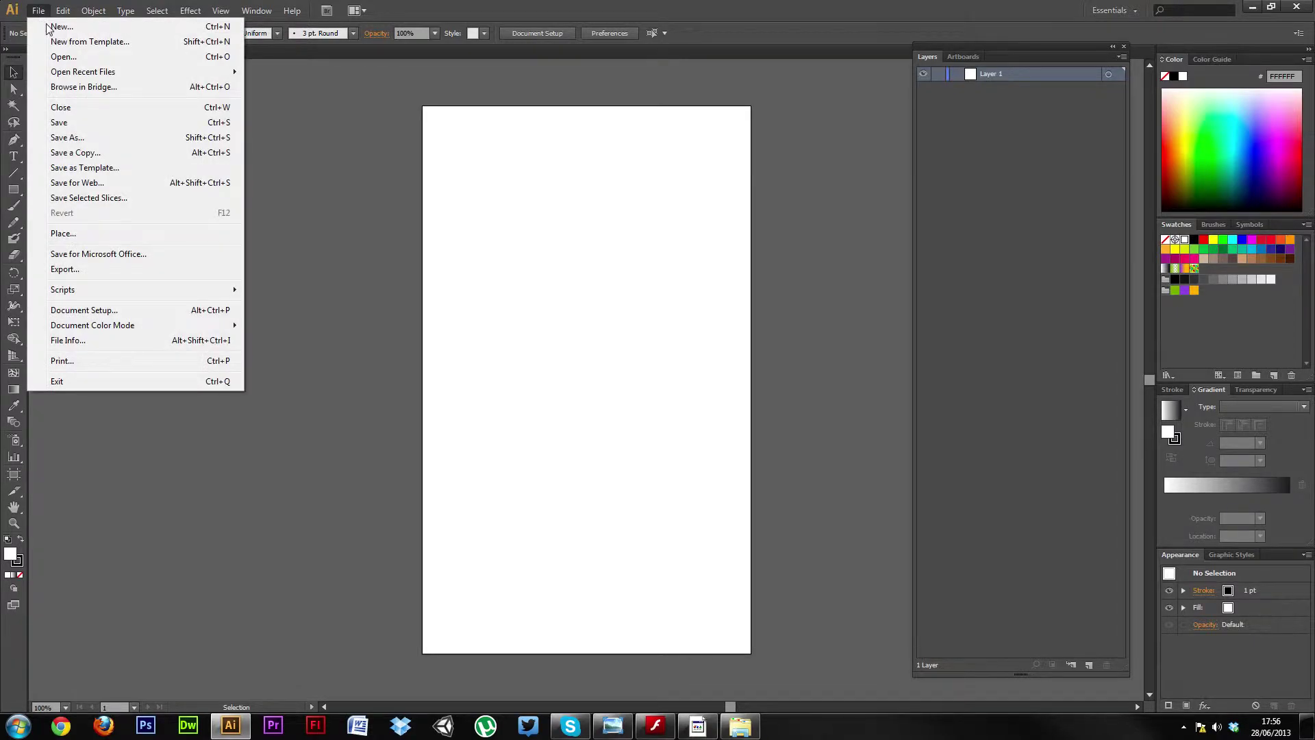
pyautogui.click(100, 235)
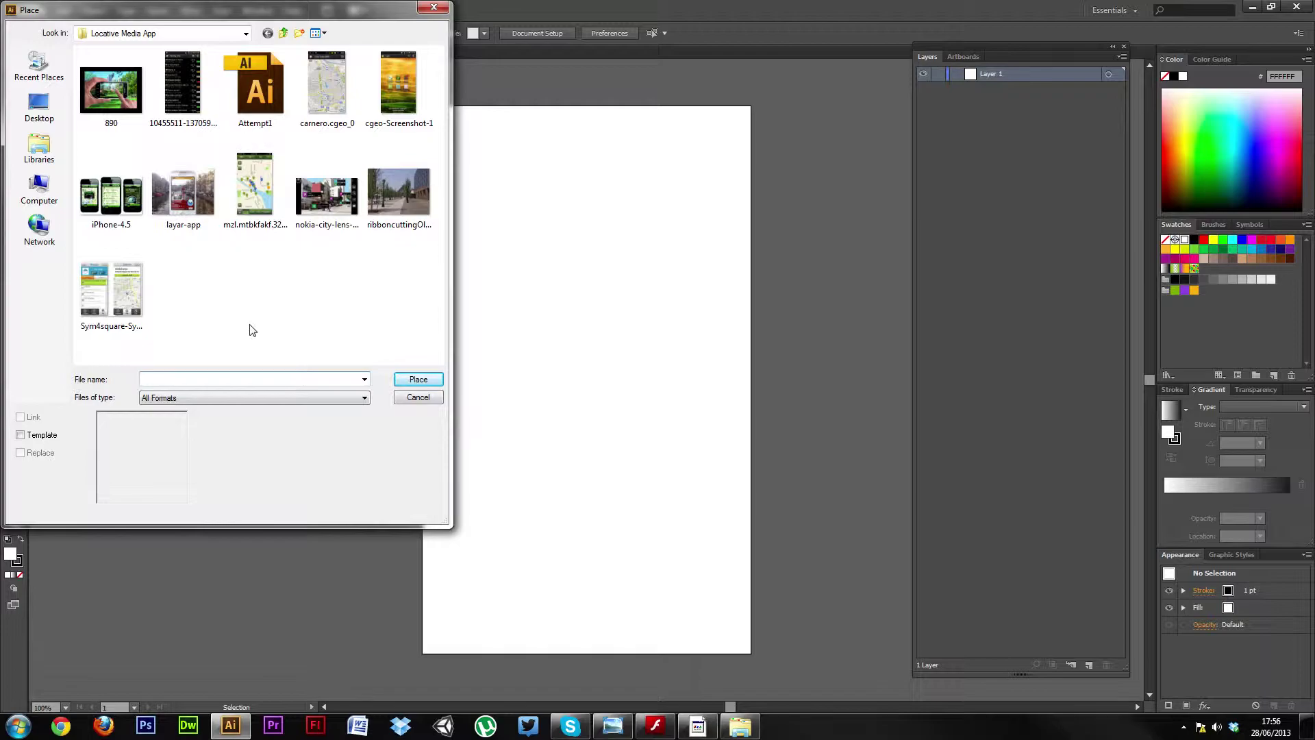
pyautogui.click(190, 202)
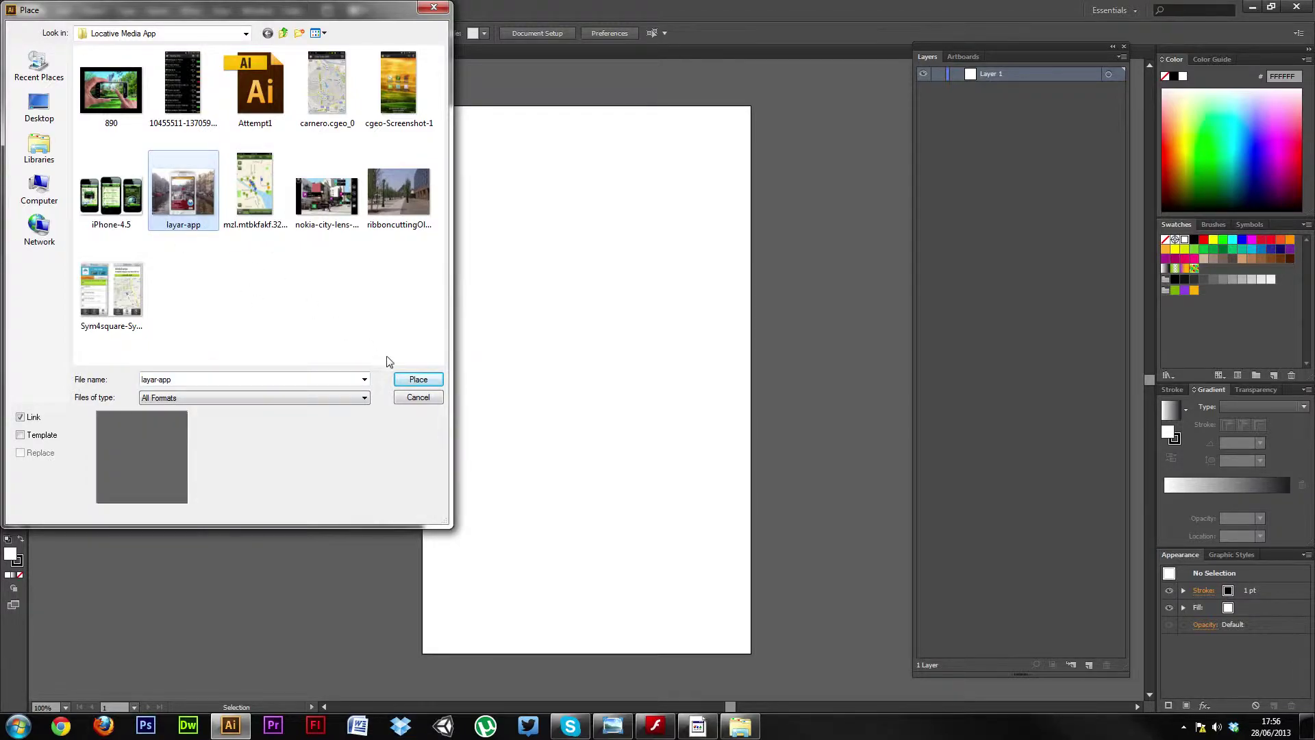
pyautogui.click(418, 379)
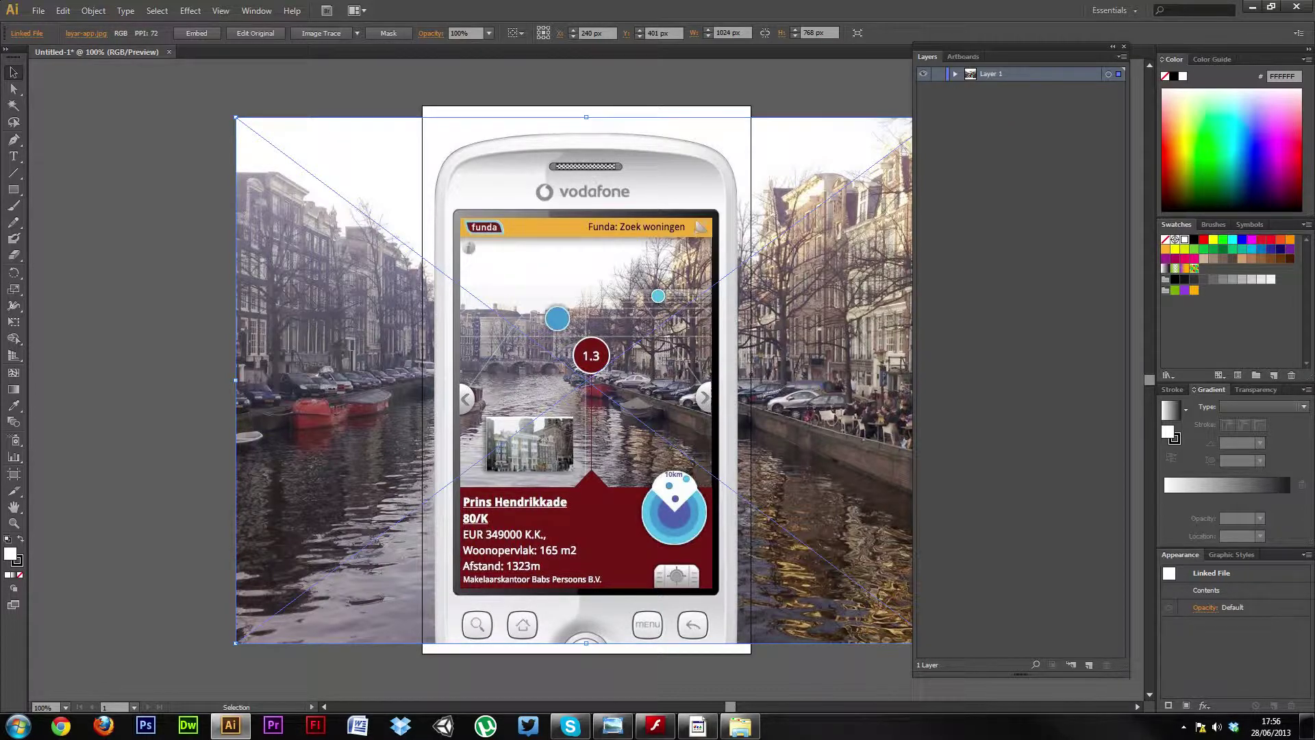
# Step: Drag the nokia-city-lens screenshot from the Locative Media App folder into Illustrator, left of the artboard
pyautogui.click(1251, 7)
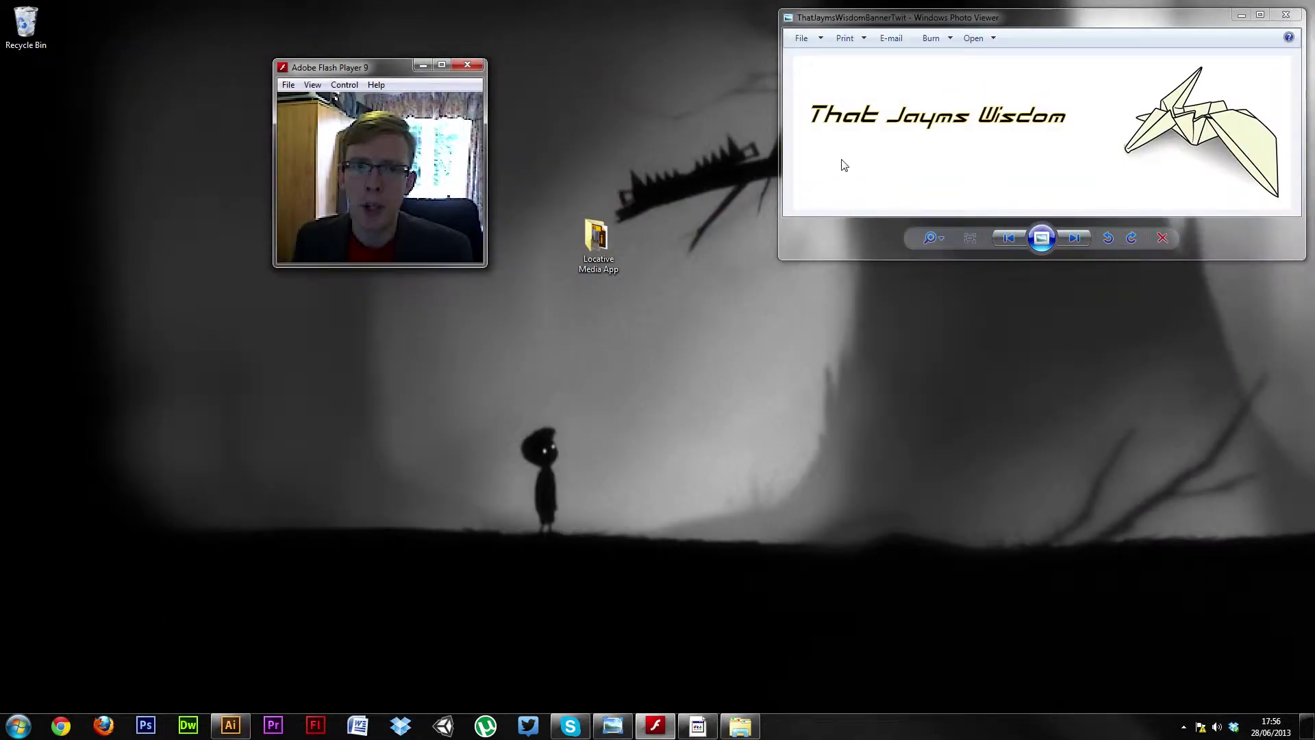
pyautogui.doubleClick(597, 241)
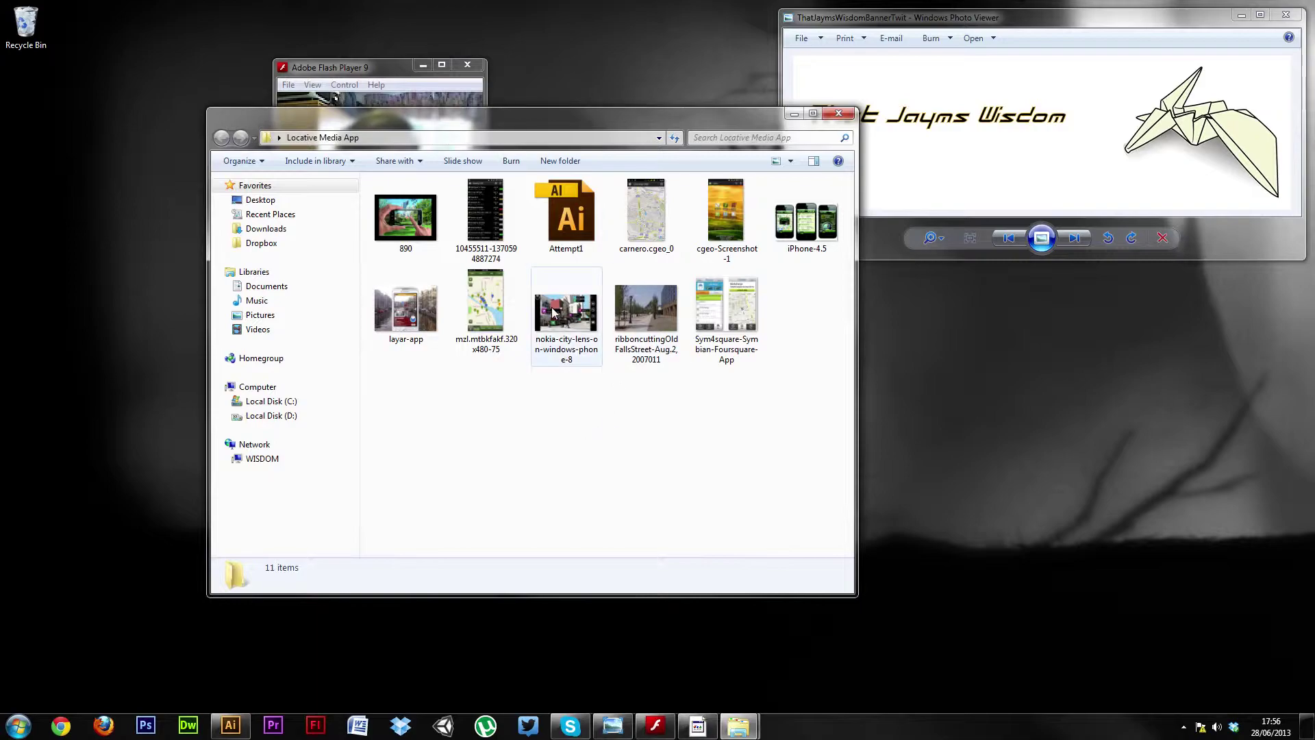
pyautogui.moveTo(553, 312); pyautogui.dragTo(162, 271)
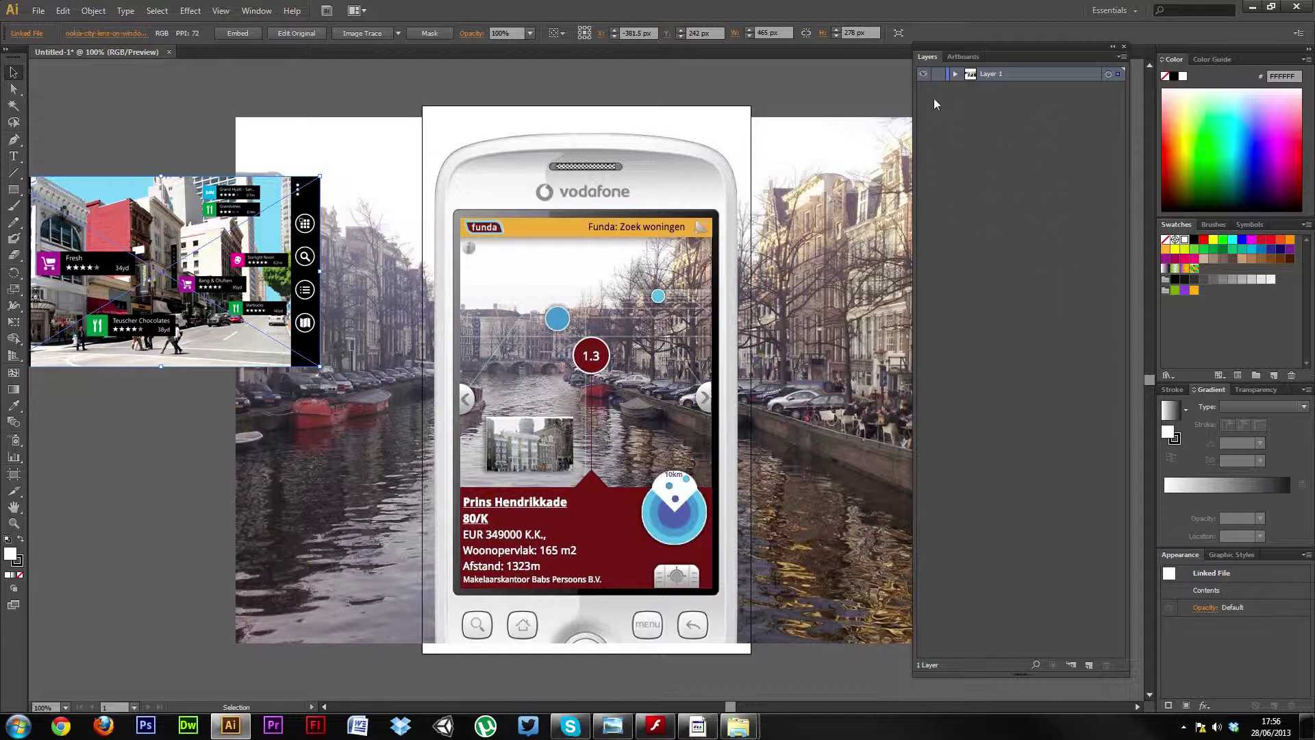
# Step: Scale the layar-app canal screenshot proportionally to 446.667 × 335 px and move it left of the artboard
pyautogui.click(954, 74)
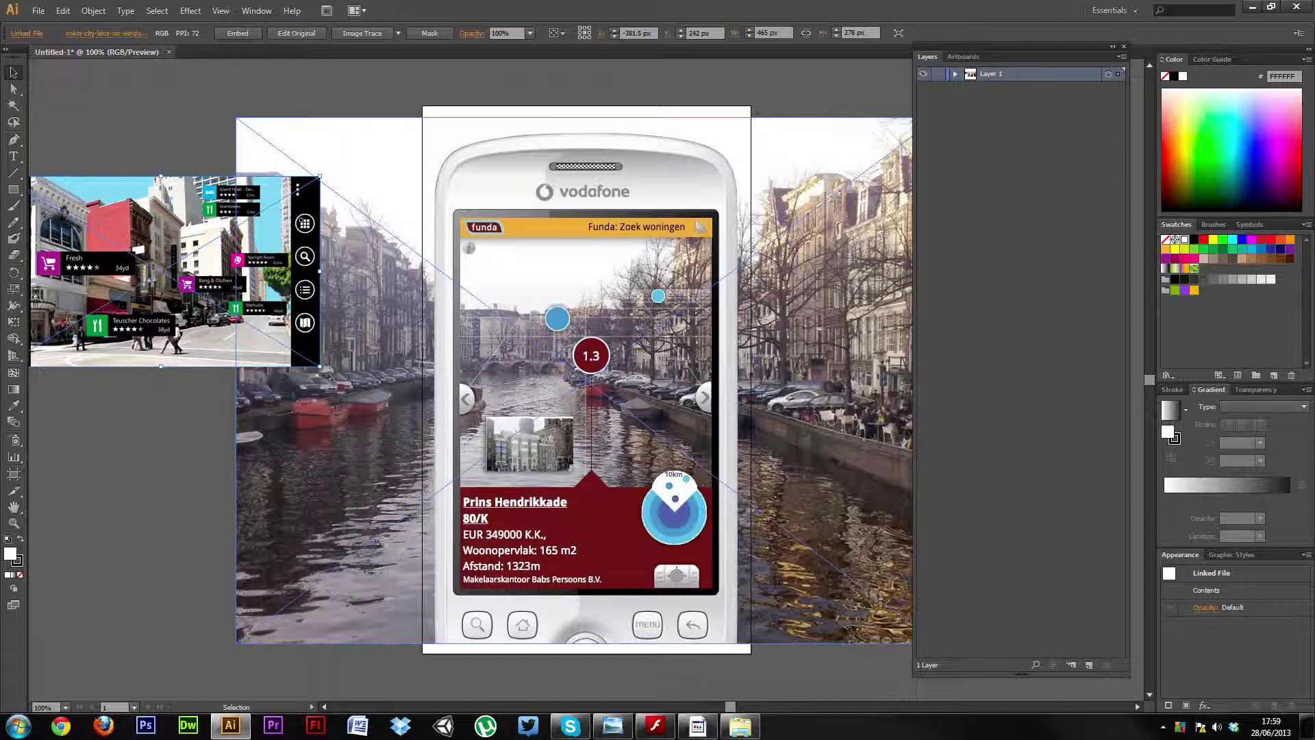
pyautogui.click(171, 274)
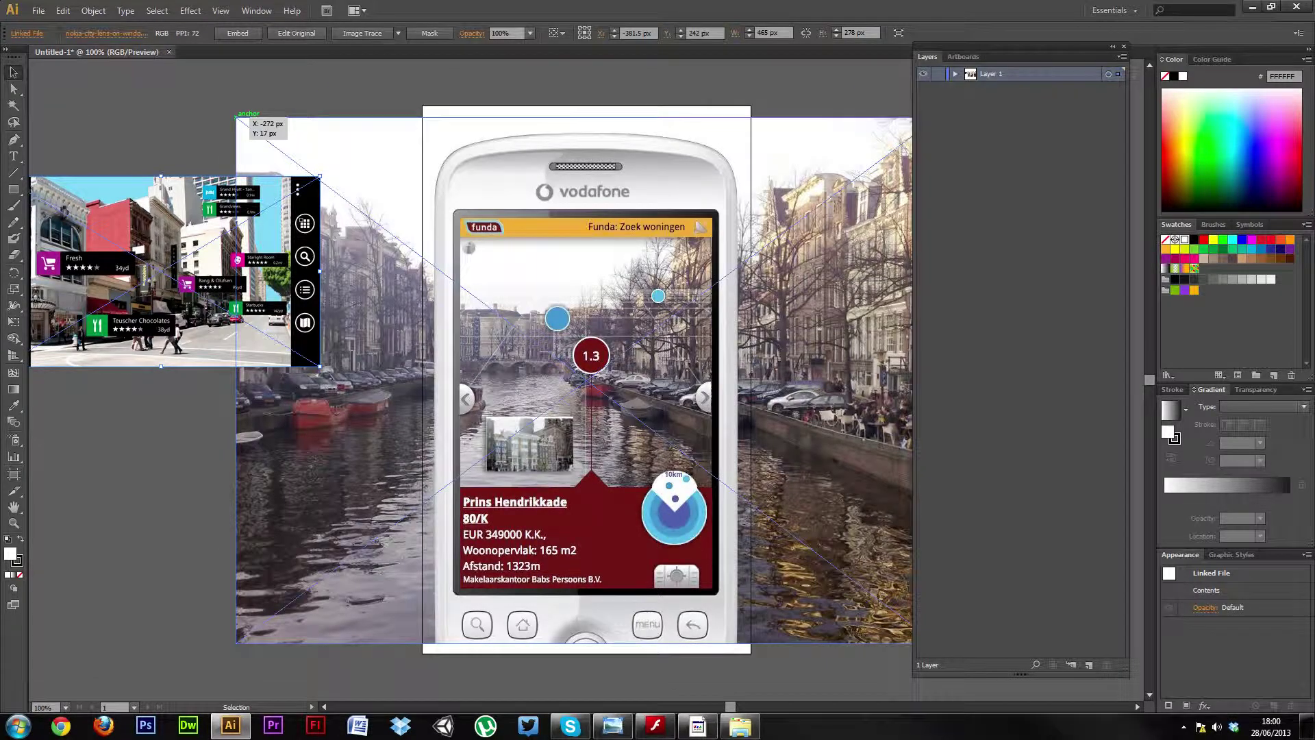
pyautogui.click(236, 117)
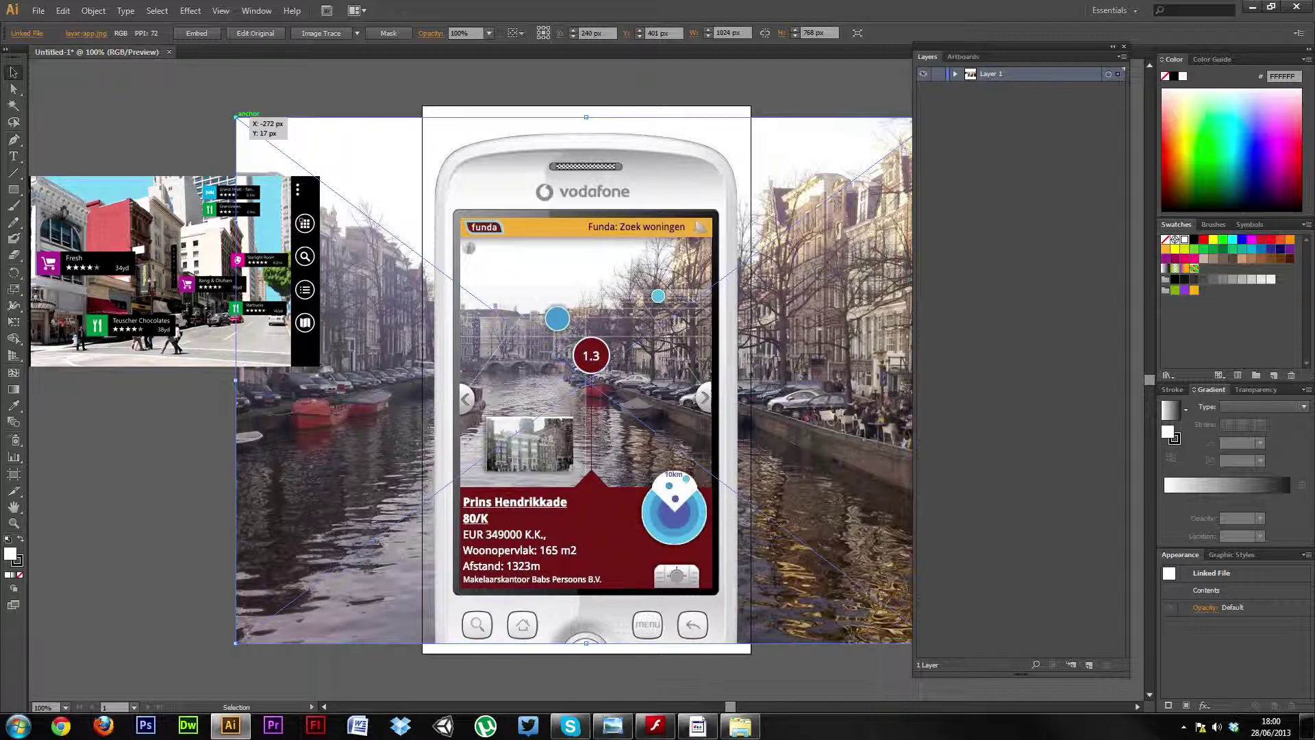
pyautogui.press('shift')
pyautogui.moveTo(235, 117); pyautogui.dragTo(630, 414)
pyautogui.moveTo(808, 483); pyautogui.dragTo(258, 455)
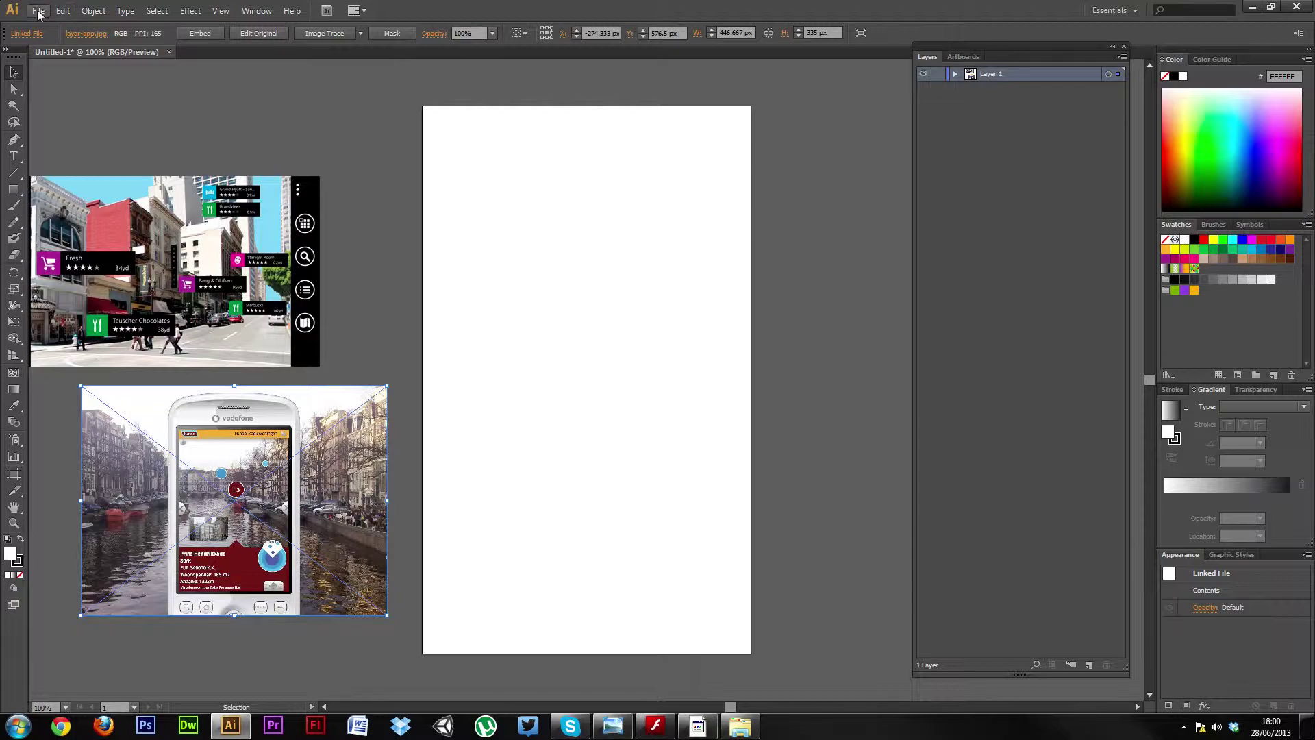
# Step: Place the map app screenshot into the document
pyautogui.click(38, 12)
pyautogui.click(68, 239)
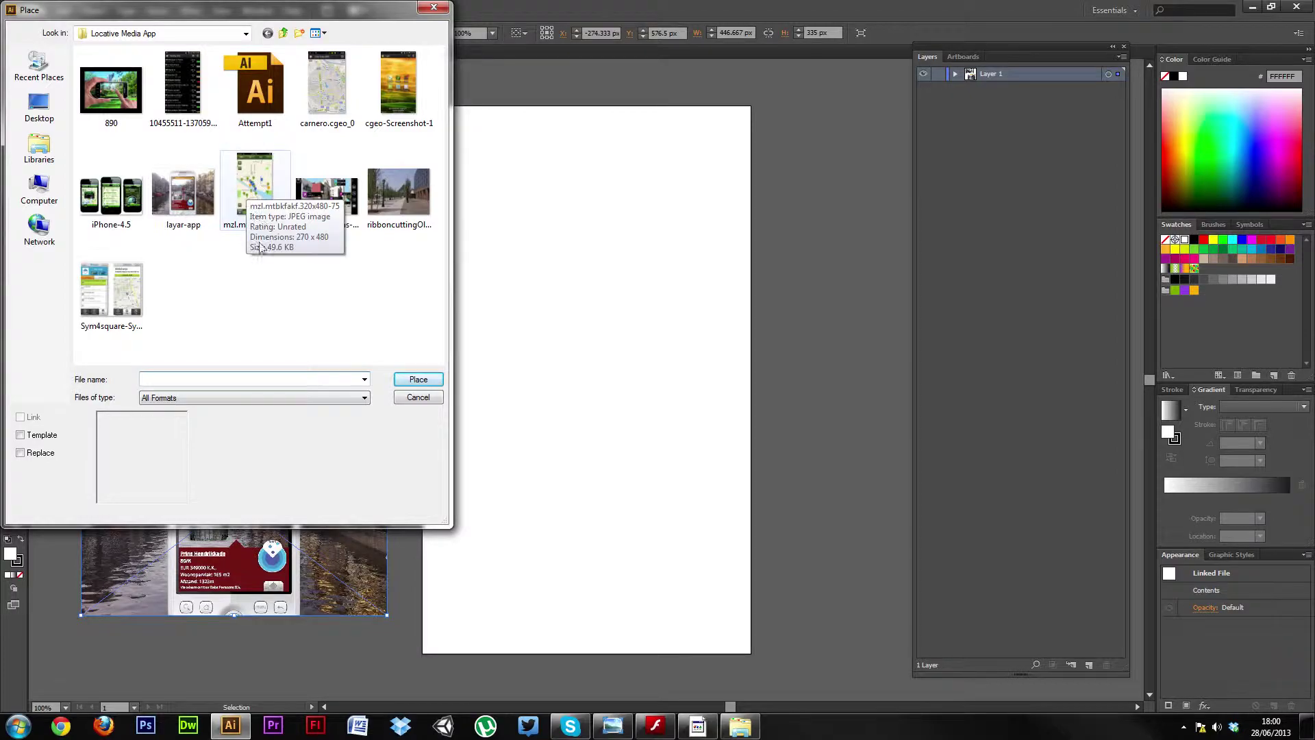
pyautogui.click(264, 202)
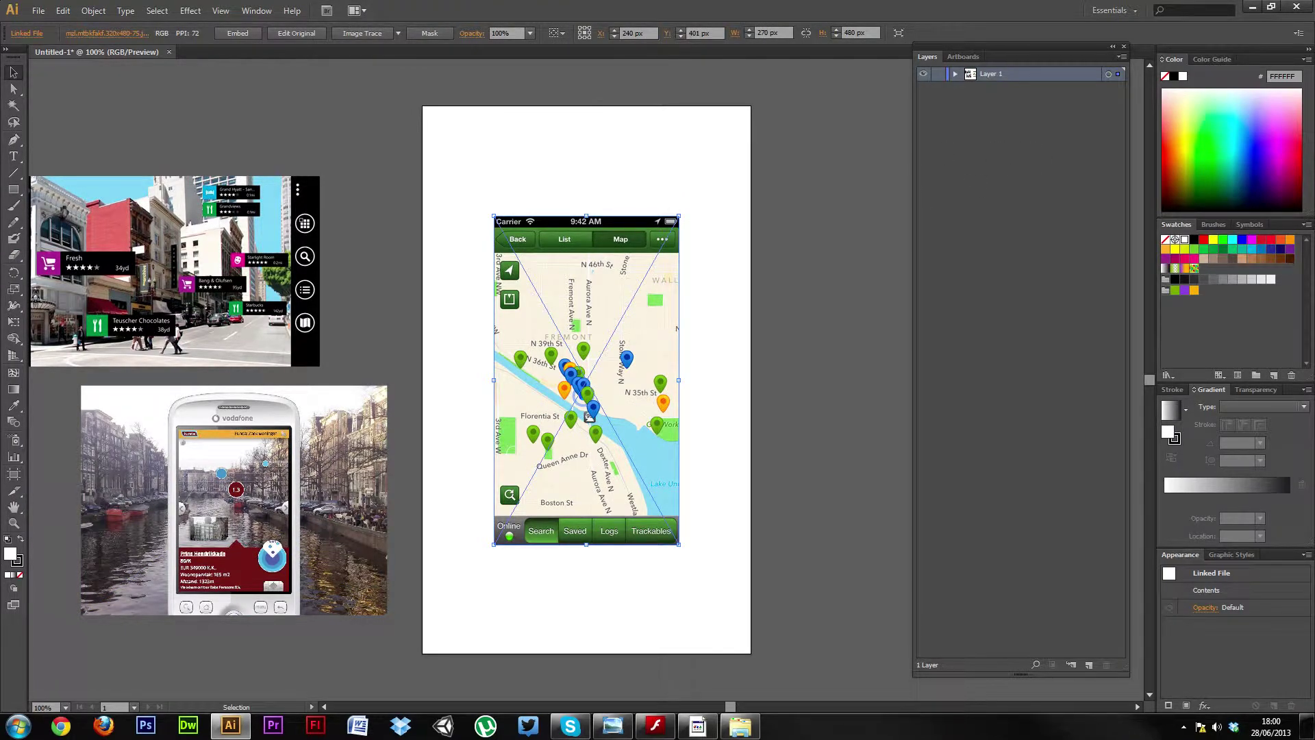
# Step: Arrange the map, street-view and canal screenshots together left of the artboard
pyautogui.moveTo(630, 369); pyautogui.dragTo(112, 348)
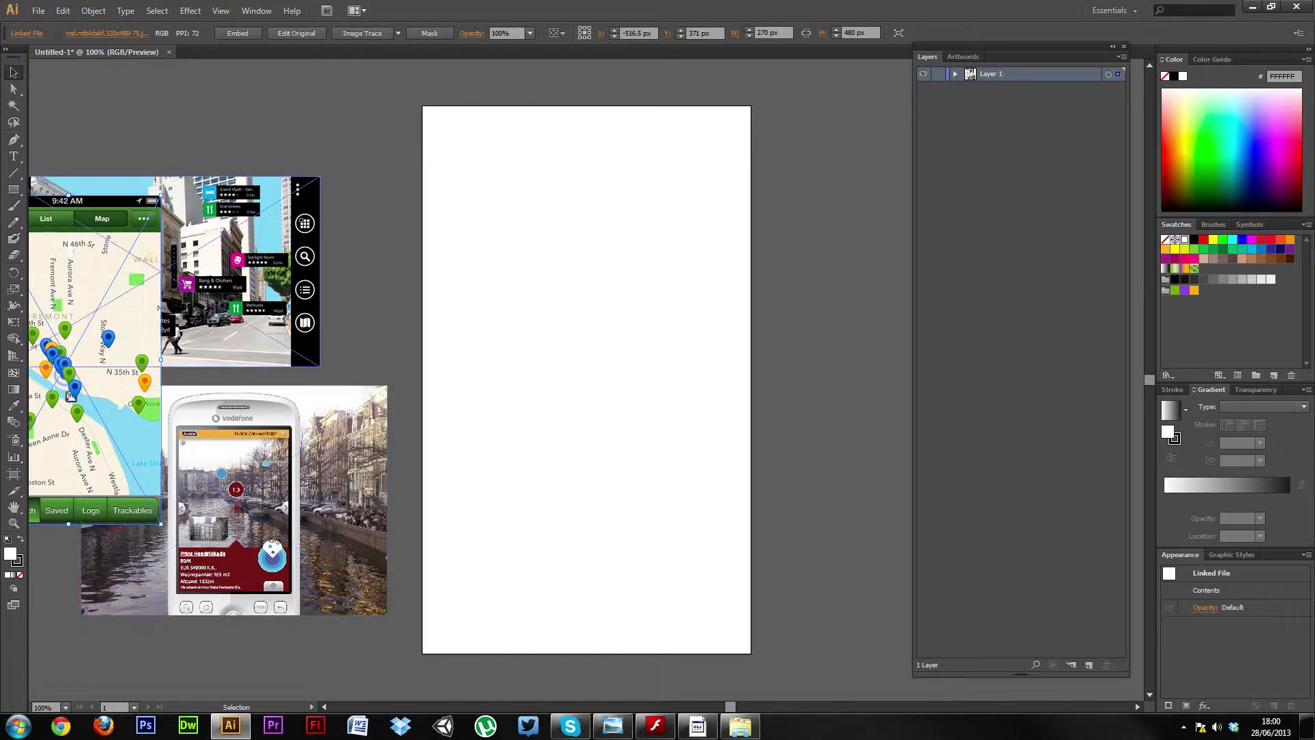
pyautogui.moveTo(235, 219); pyautogui.dragTo(319, 133)
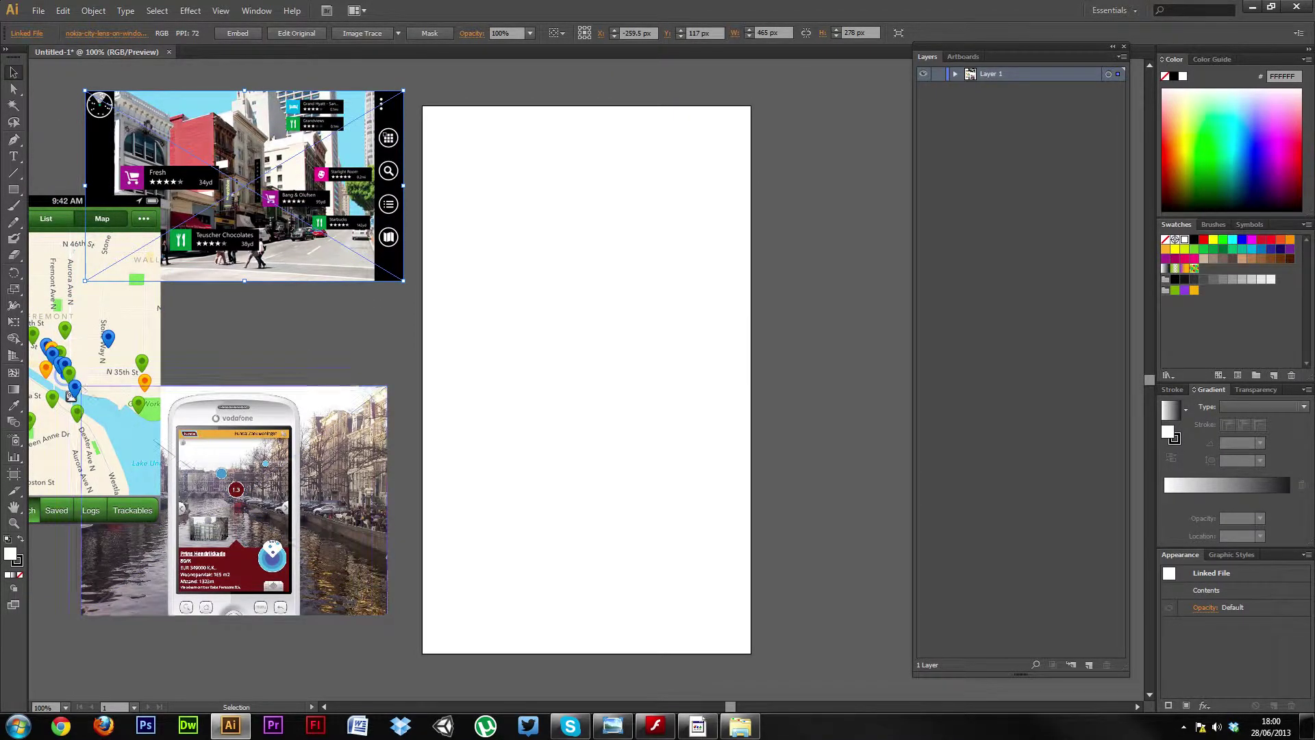
pyautogui.moveTo(253, 533); pyautogui.dragTo(288, 546)
# Step: Lock Layer 1, rename it Ref, and add a new empty Layer 2 above it
pyautogui.hotkey('ctrl', 'shift', 'a')
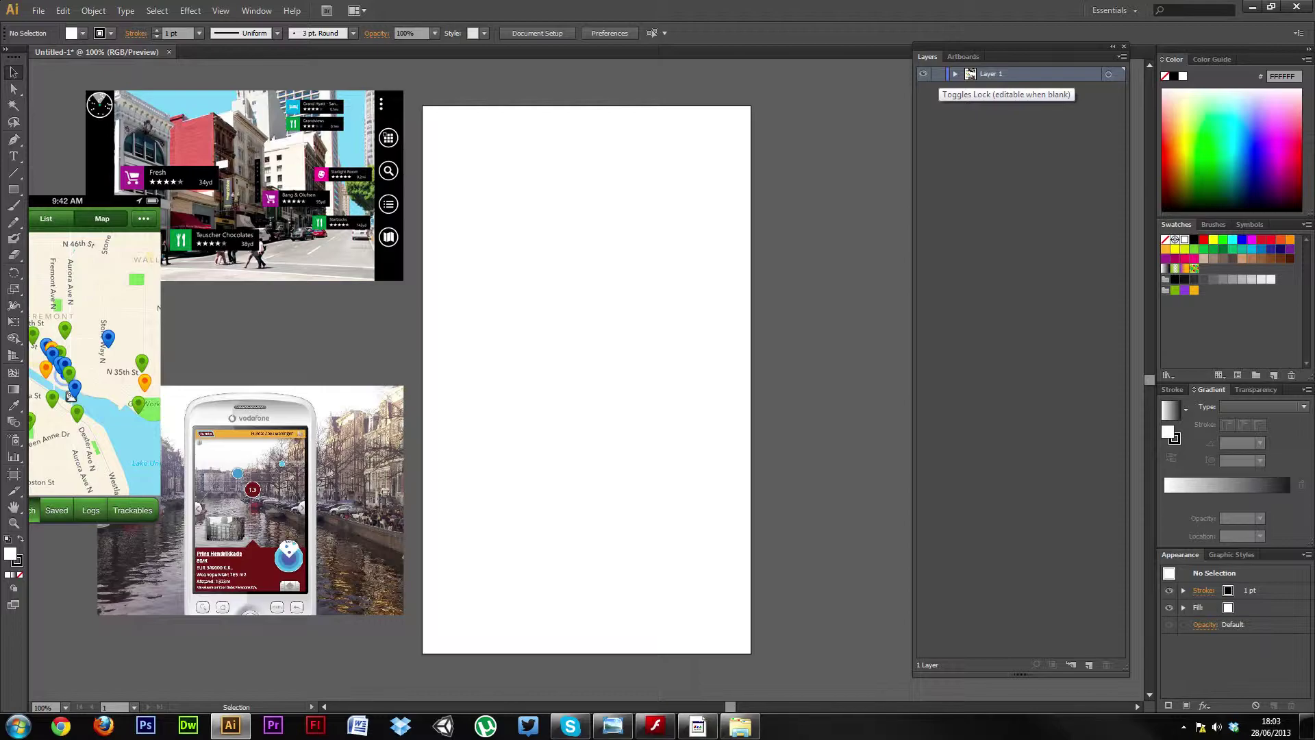
pyautogui.click(938, 74)
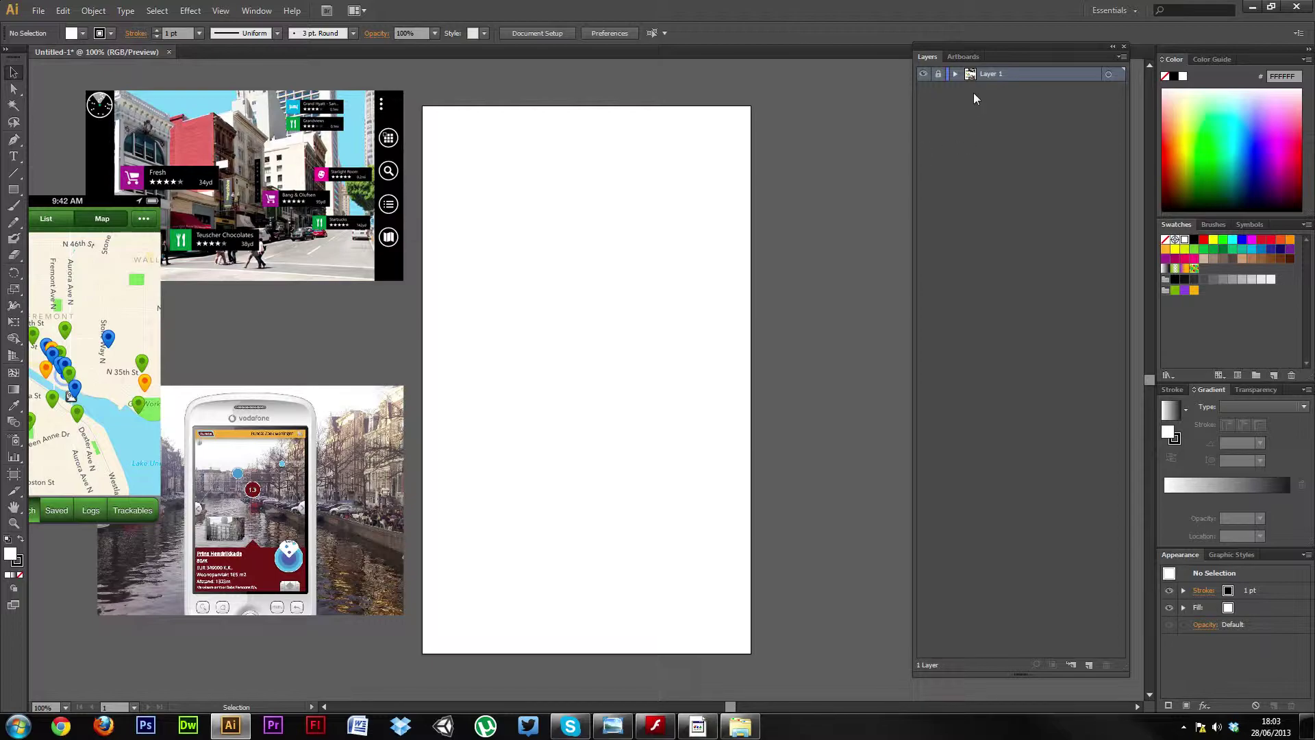
pyautogui.doubleClick(991, 74)
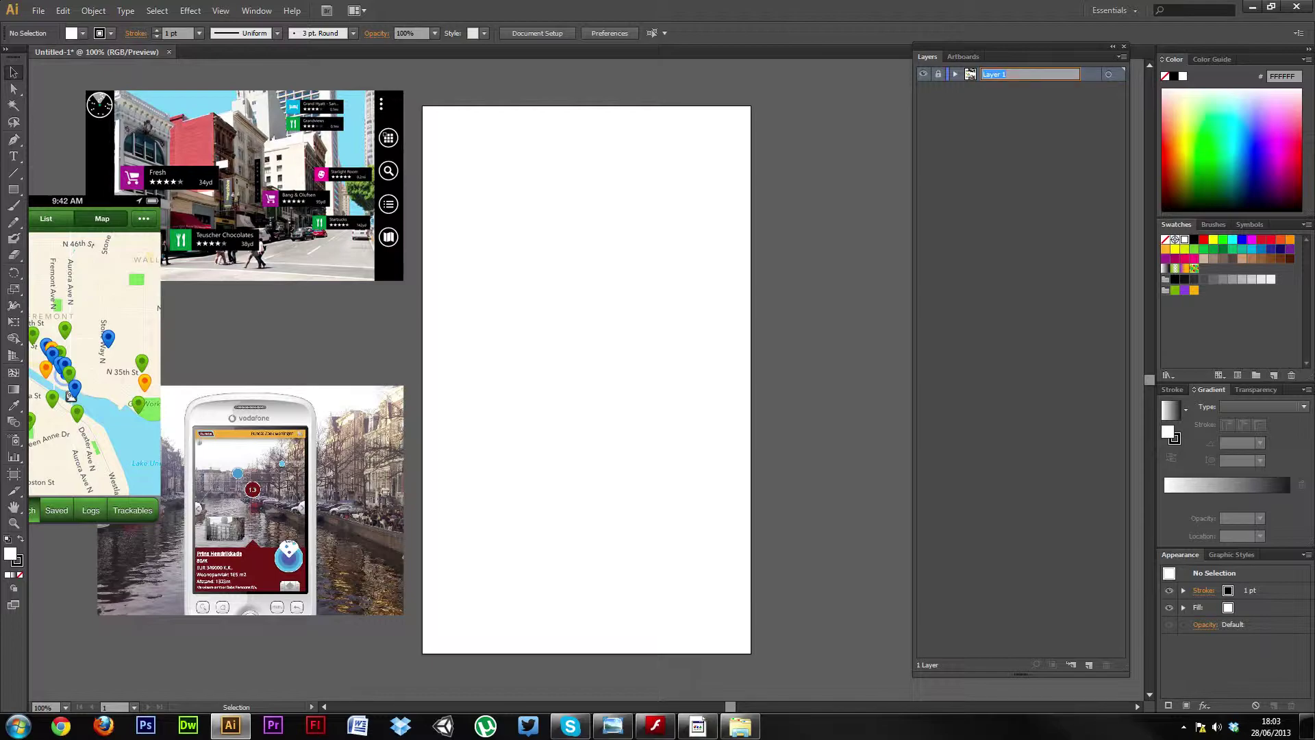
pyautogui.write('Ref')
pyautogui.click(1090, 665)
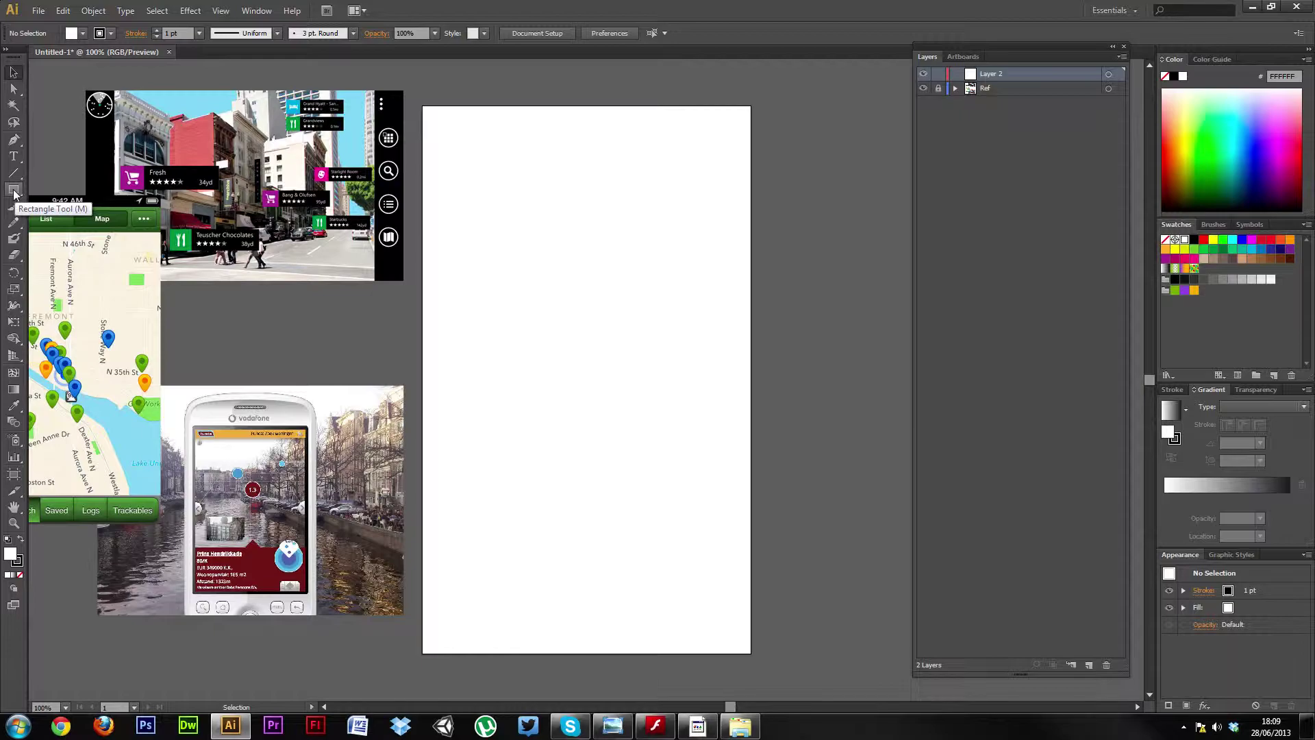
# Step: Draw a 480 × 98 px rectangle along the artboard's top edge with the Rectangle Tool
pyautogui.moveTo(14, 192); pyautogui.dragTo(52, 193)
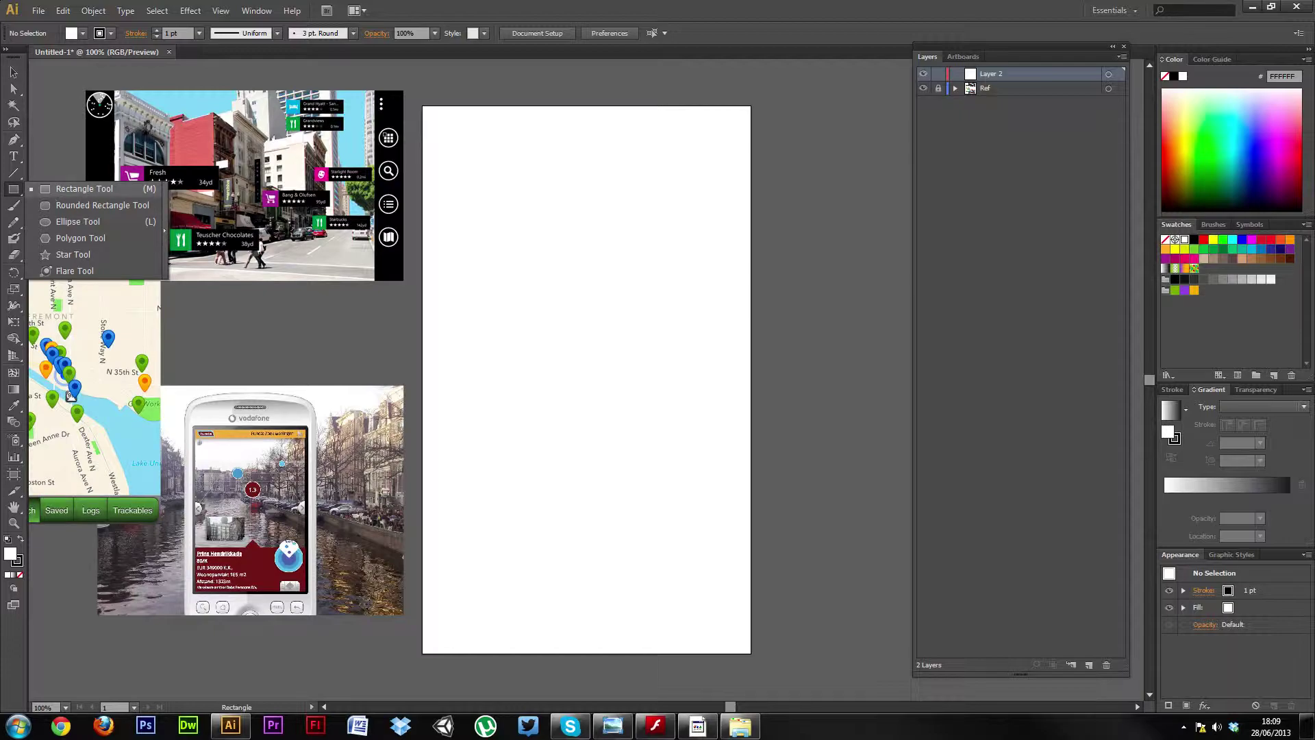
pyautogui.moveTo(52, 193); pyautogui.dragTo(52, 192)
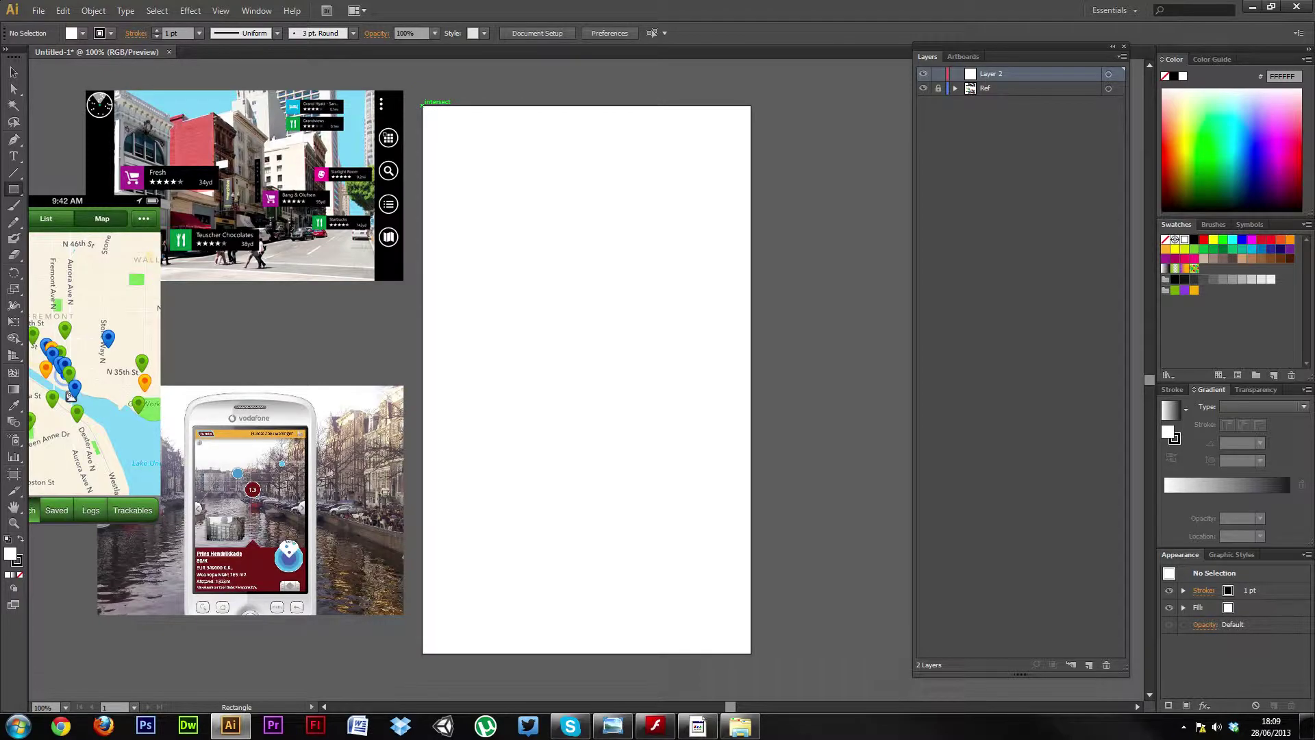
pyautogui.moveTo(422, 105); pyautogui.dragTo(751, 172)
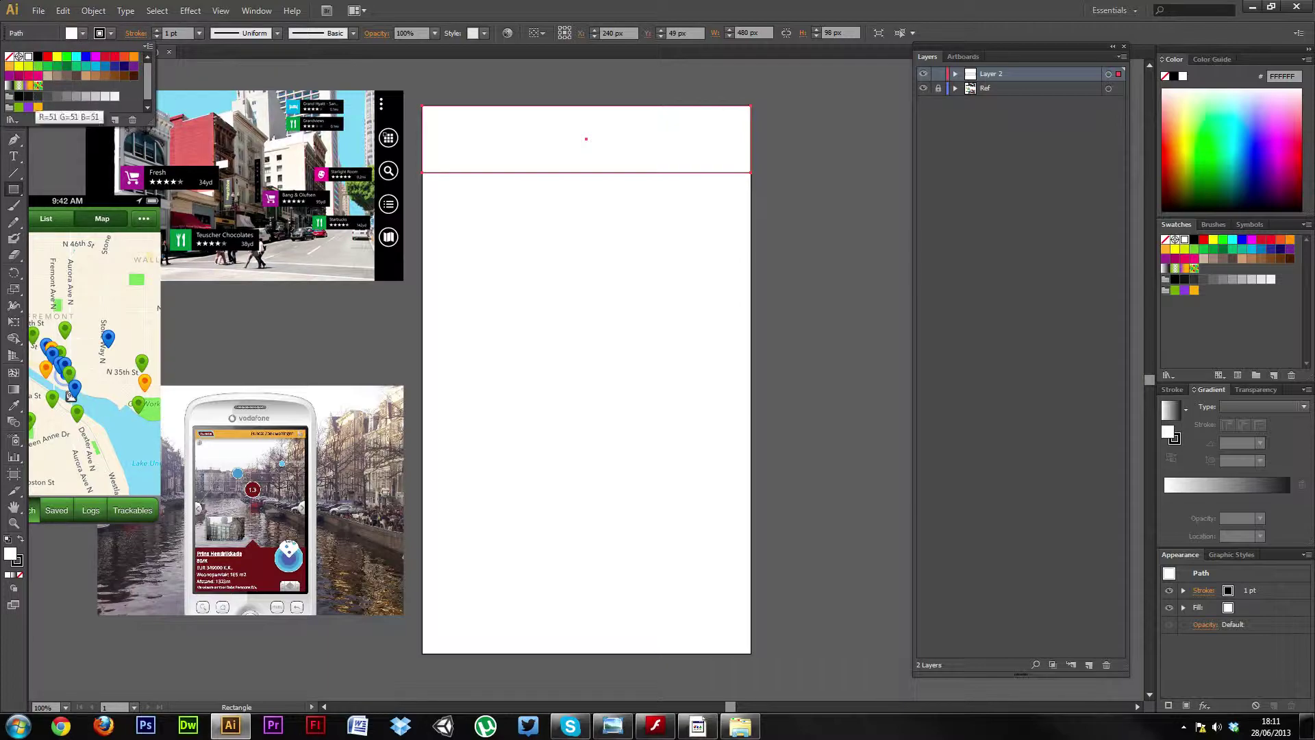
# Step: Give the top rectangle an R=51 G=51 B=51 fill and no stroke, after trying a green 10 pt outline
pyautogui.click(38, 96)
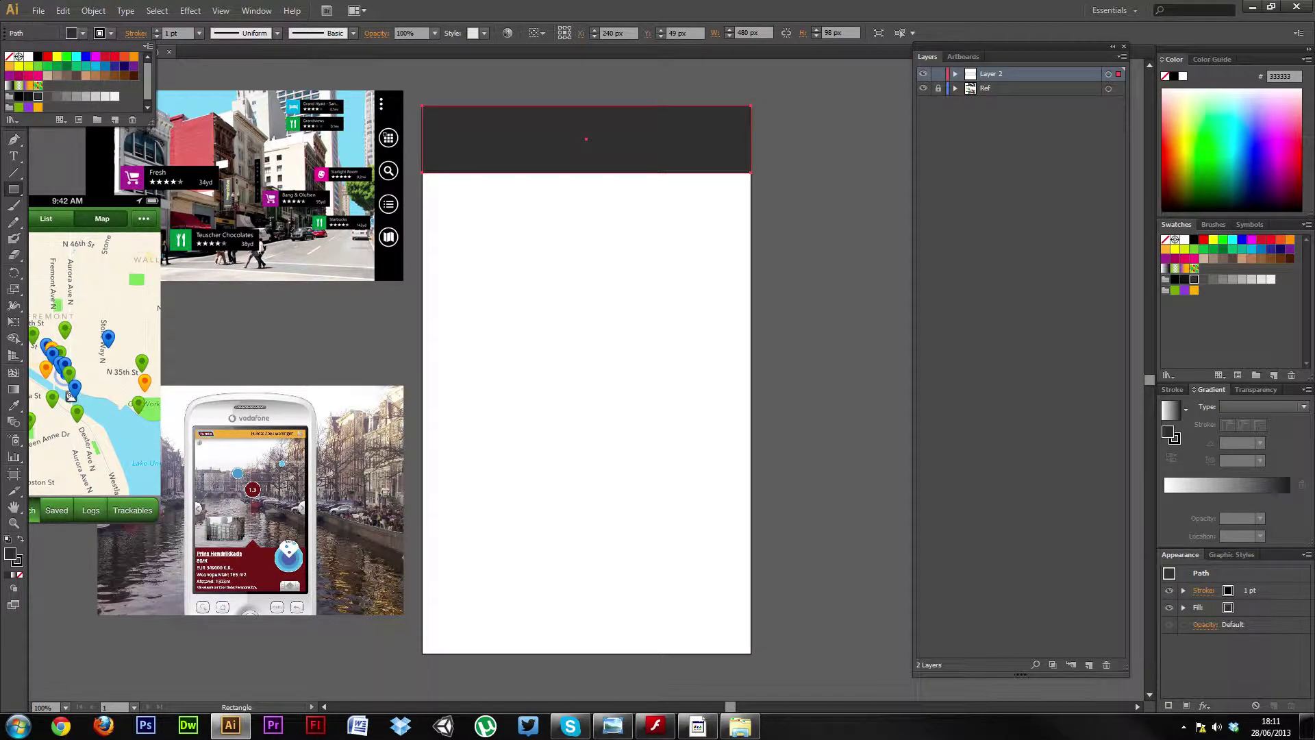
pyautogui.click(112, 34)
pyautogui.click(112, 33)
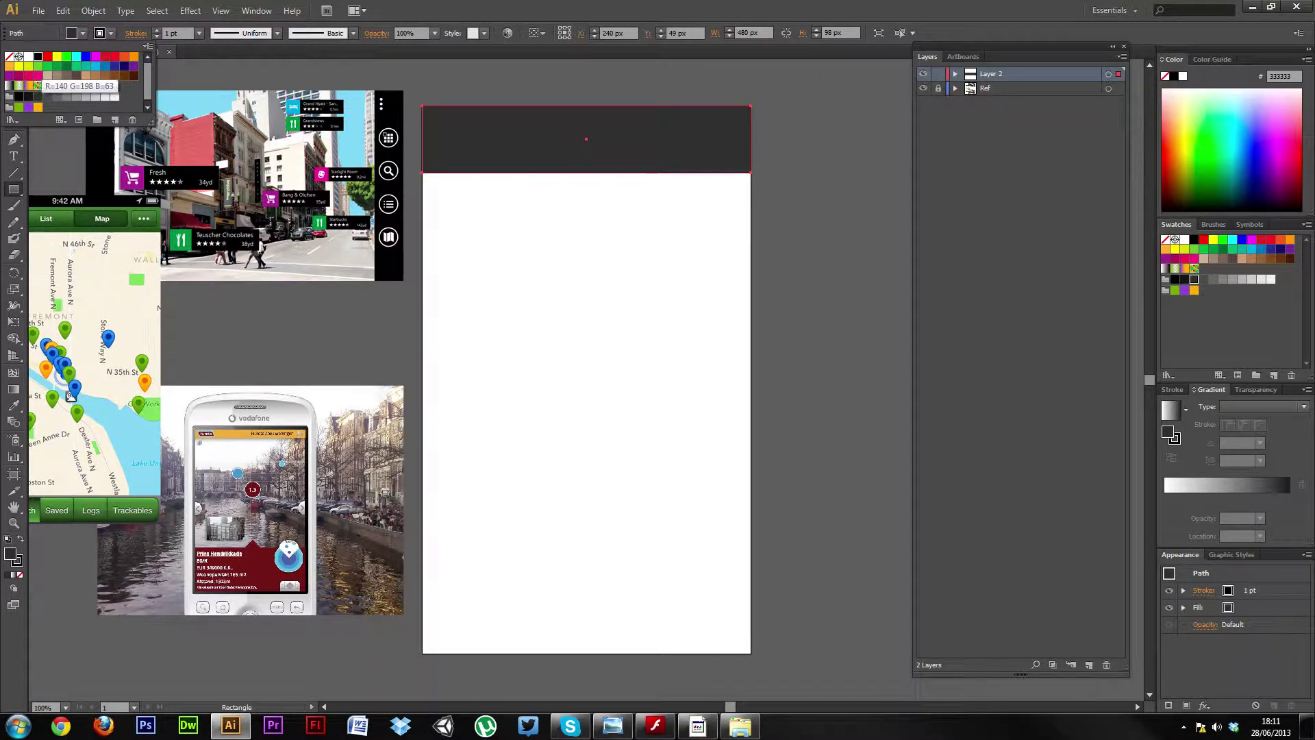
pyautogui.click(67, 56)
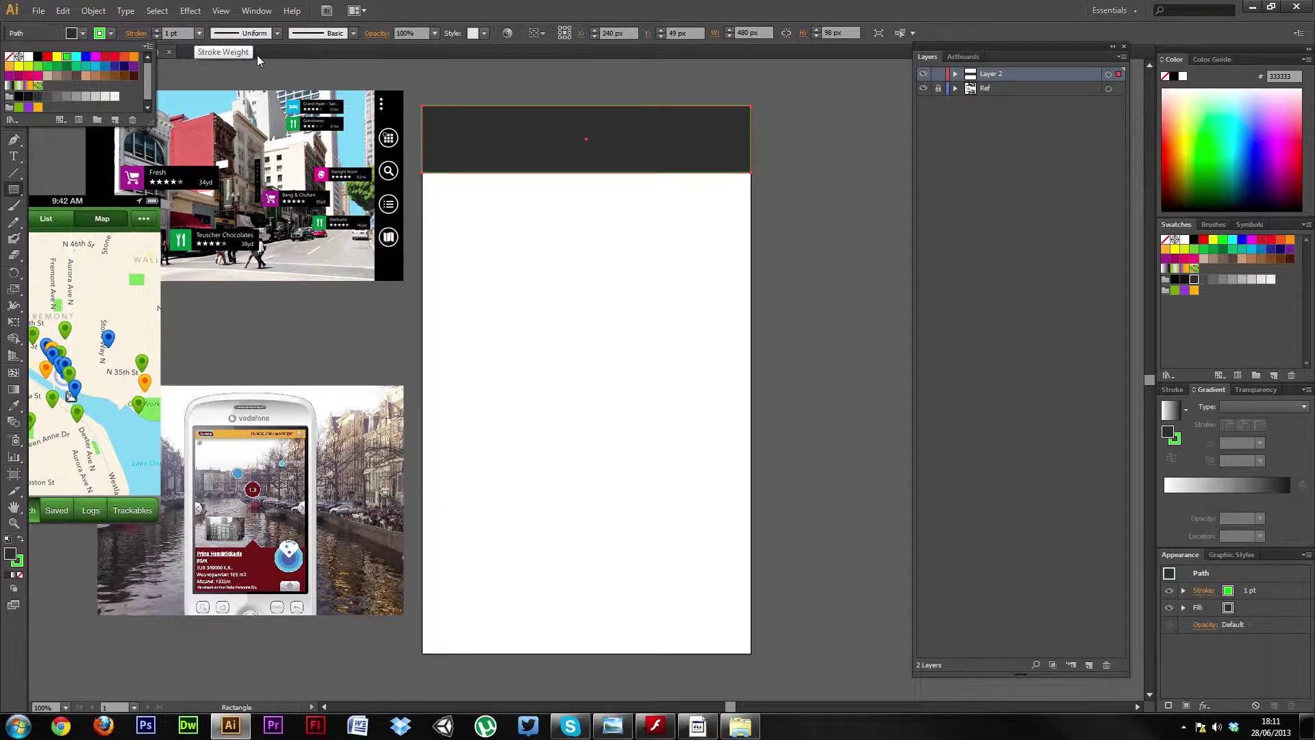
pyautogui.click(200, 34)
pyautogui.click(199, 34)
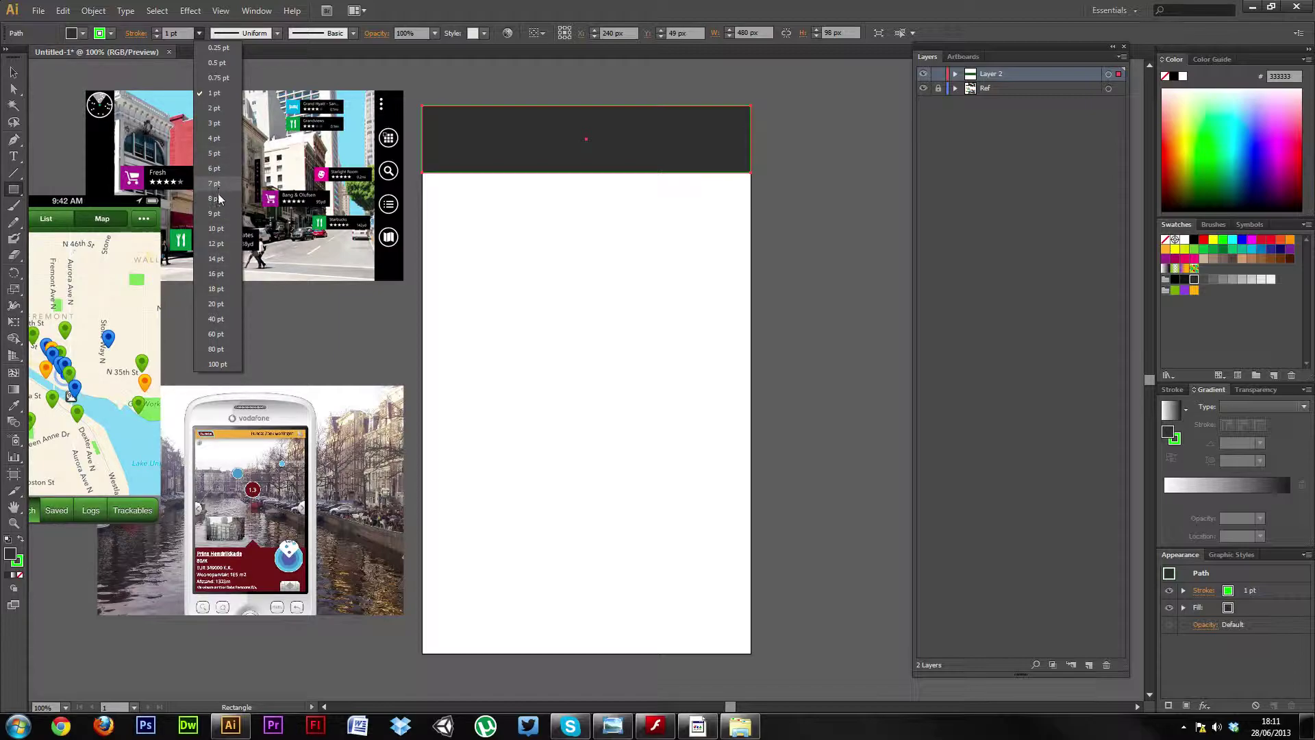
pyautogui.click(216, 229)
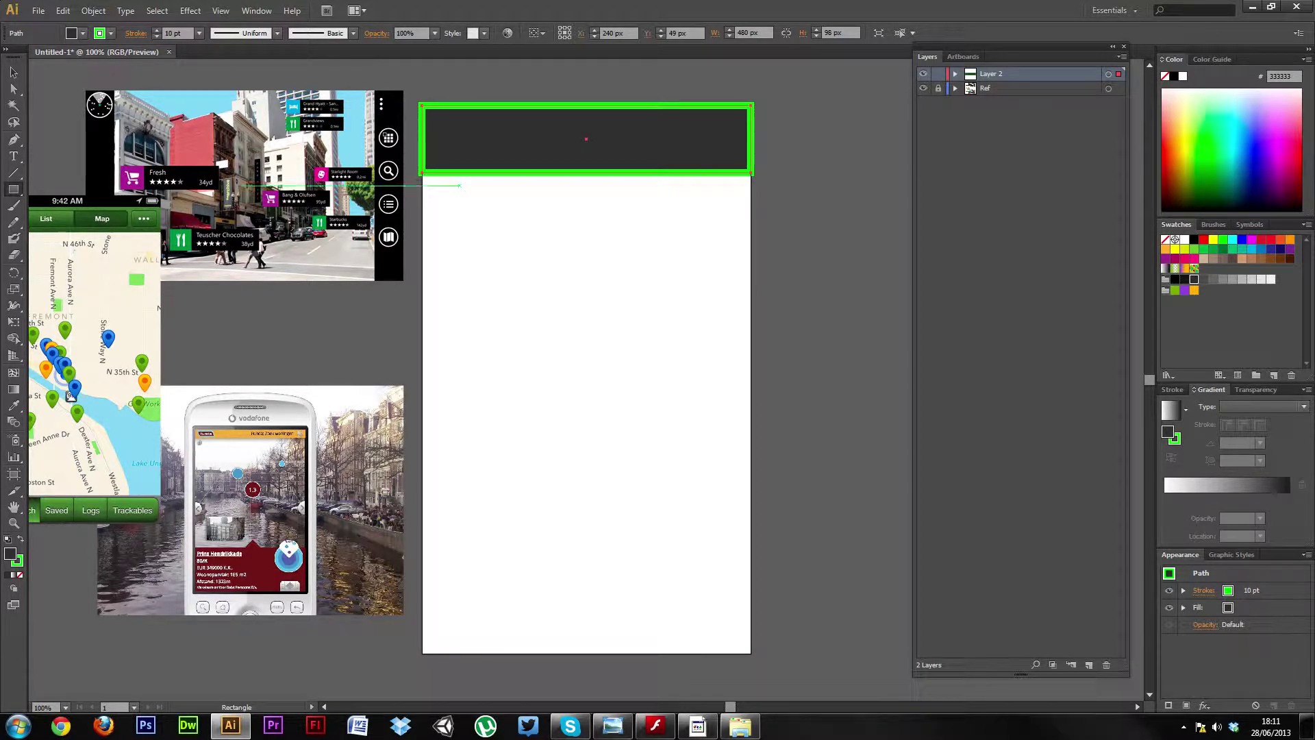
pyautogui.click(113, 35)
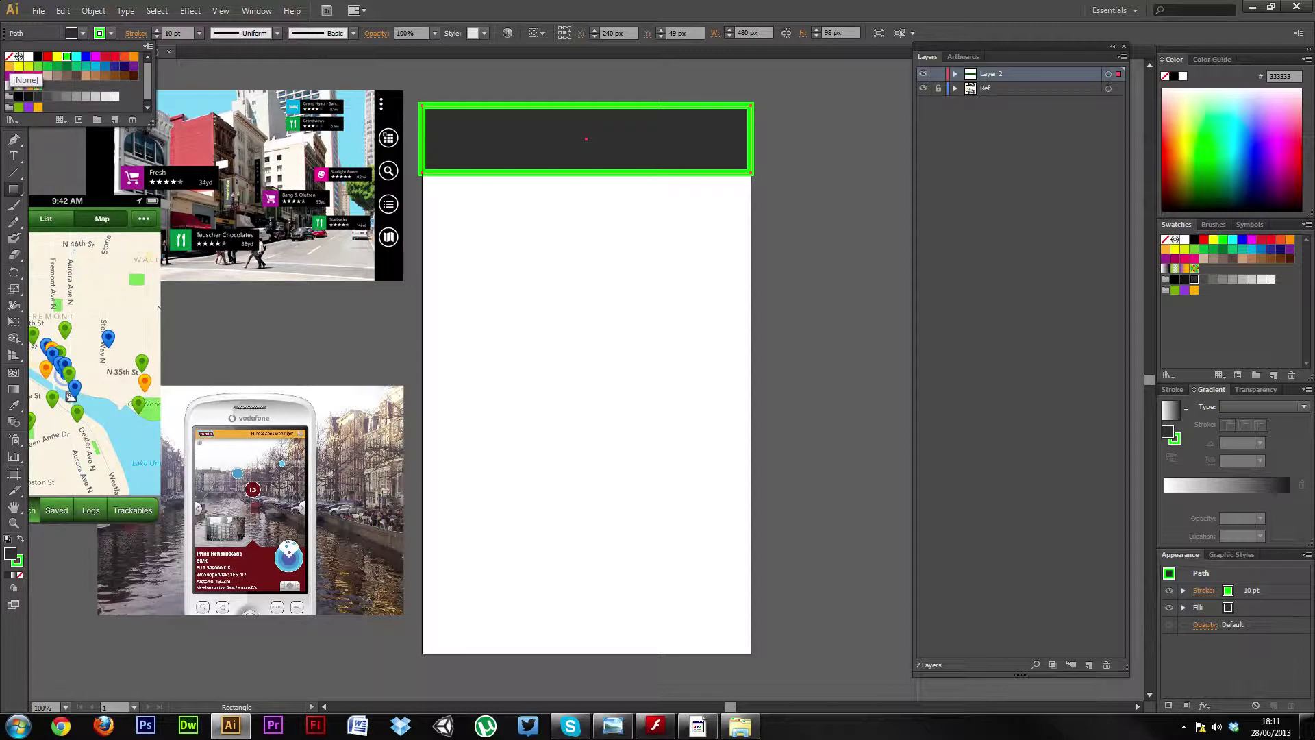
pyautogui.click(10, 57)
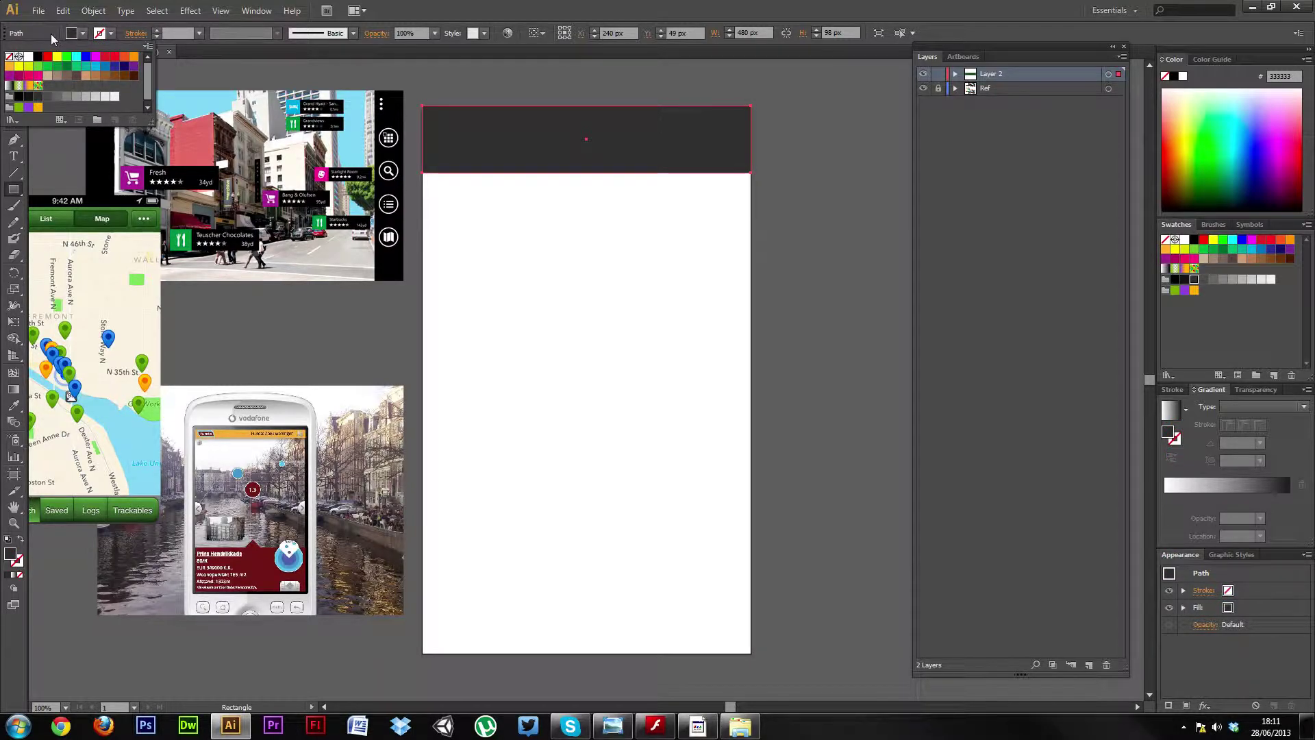
# Step: Alt-drag a copy of the dark top bar straight down to the artboard's bottom edge
pyautogui.press('Escape')
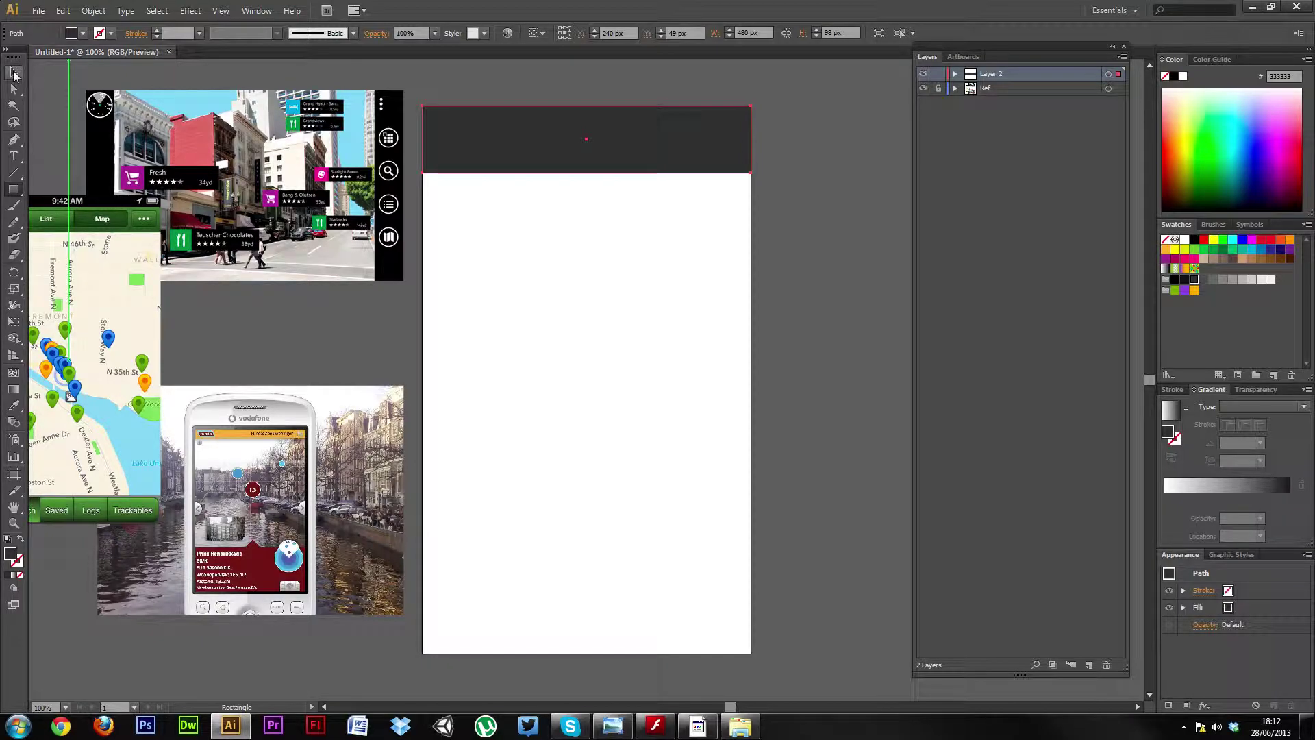
pyautogui.click(13, 74)
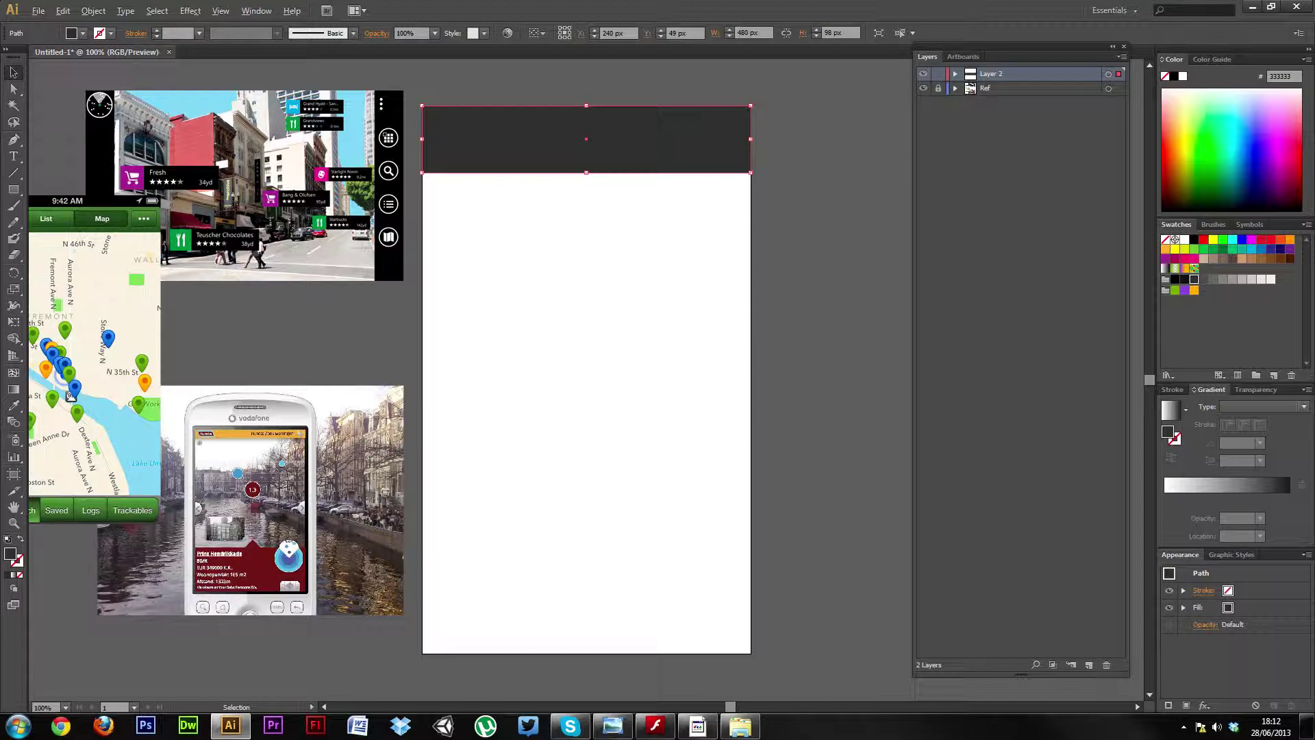
pyautogui.moveTo(651, 135); pyautogui.dragTo(650, 616)
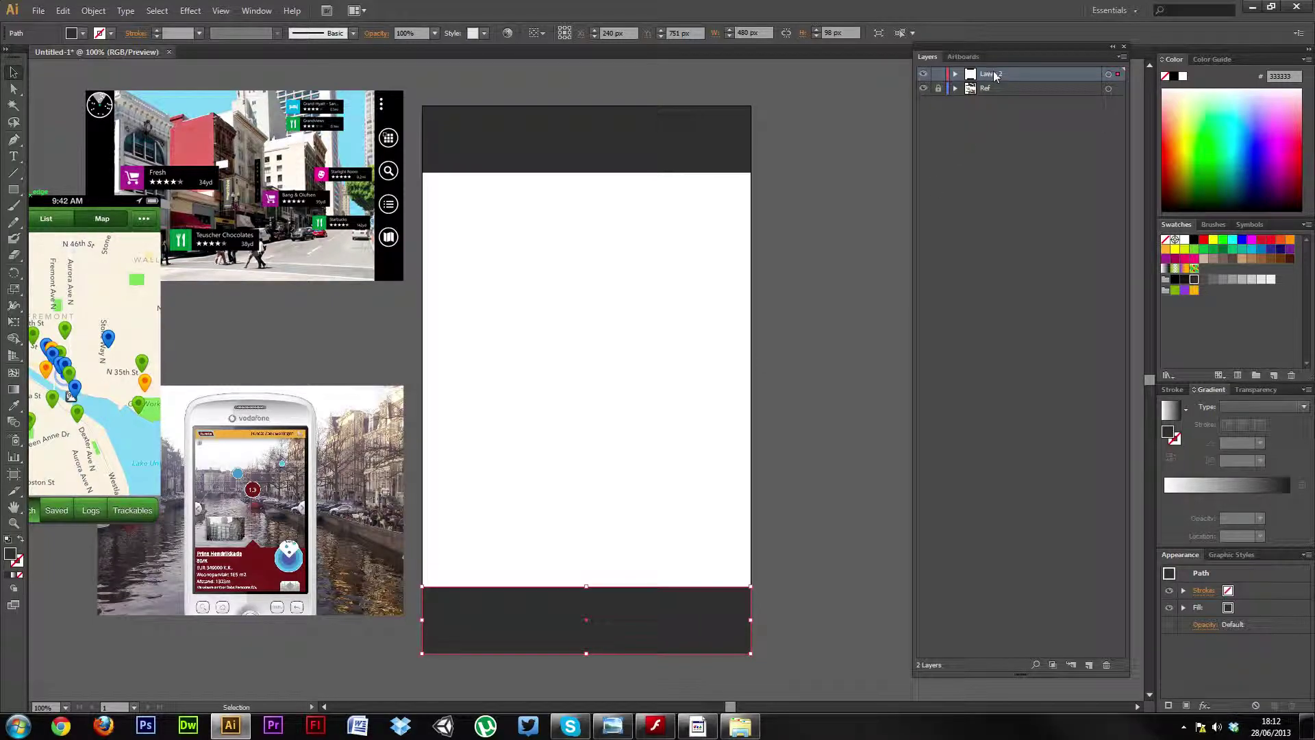
# Step: Rename Layer 2, which holds the two dark grey nav bars, to 'bars'
pyautogui.doubleClick(995, 75)
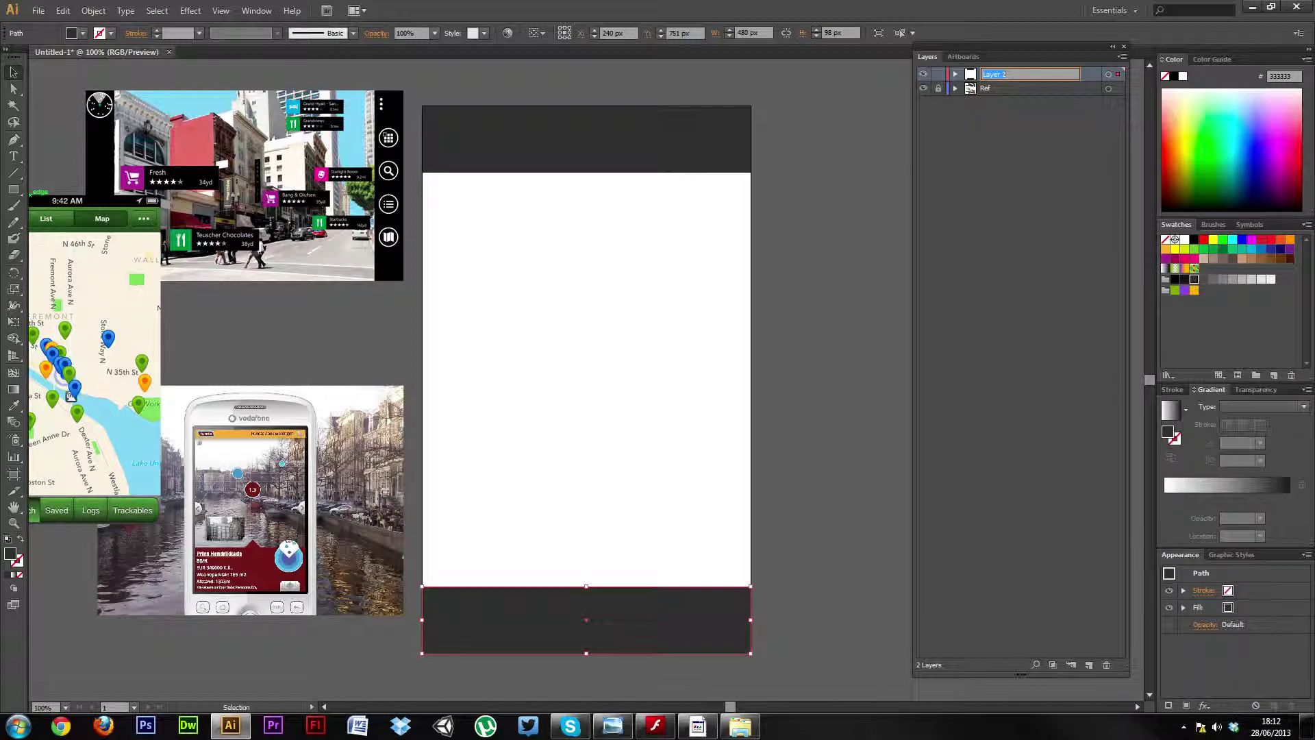
pyautogui.write('bars')
pyautogui.press('Return')
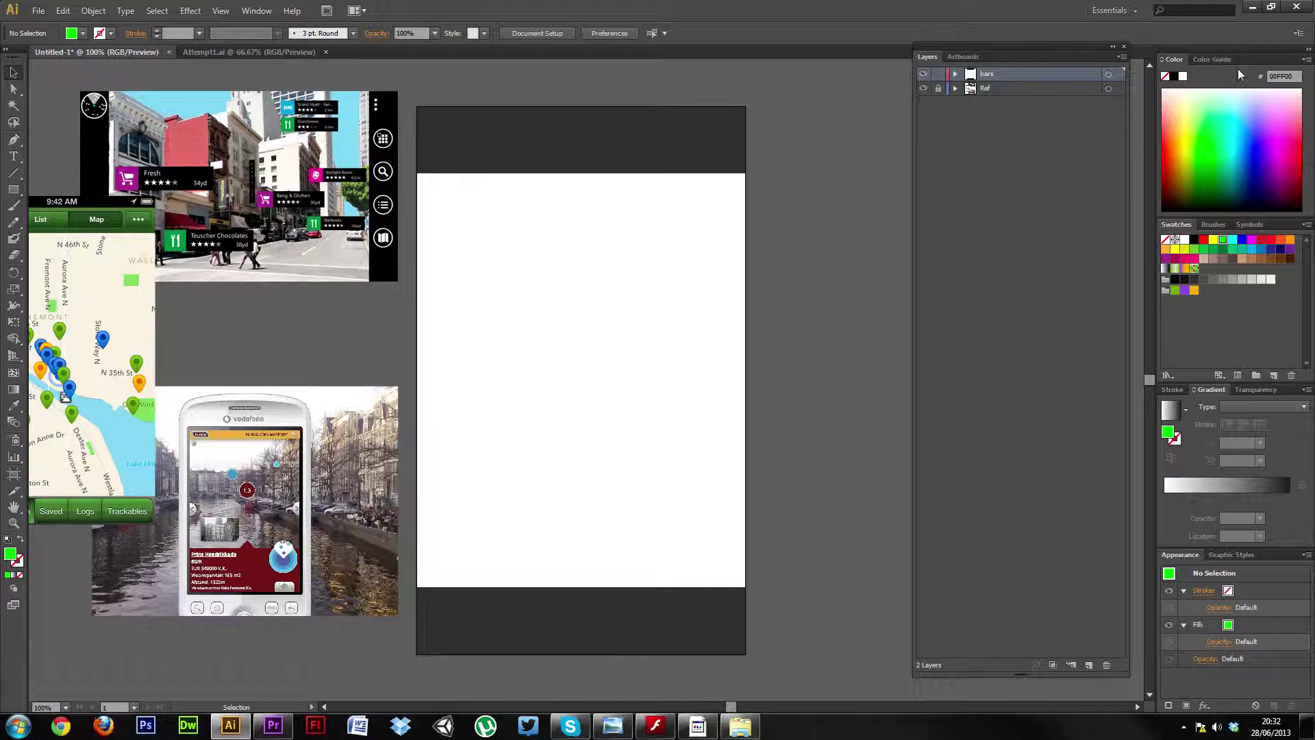
# Step: Minimize the Illustrator CS6 window to bring the Windows desktop to the front
pyautogui.click(1254, 6)
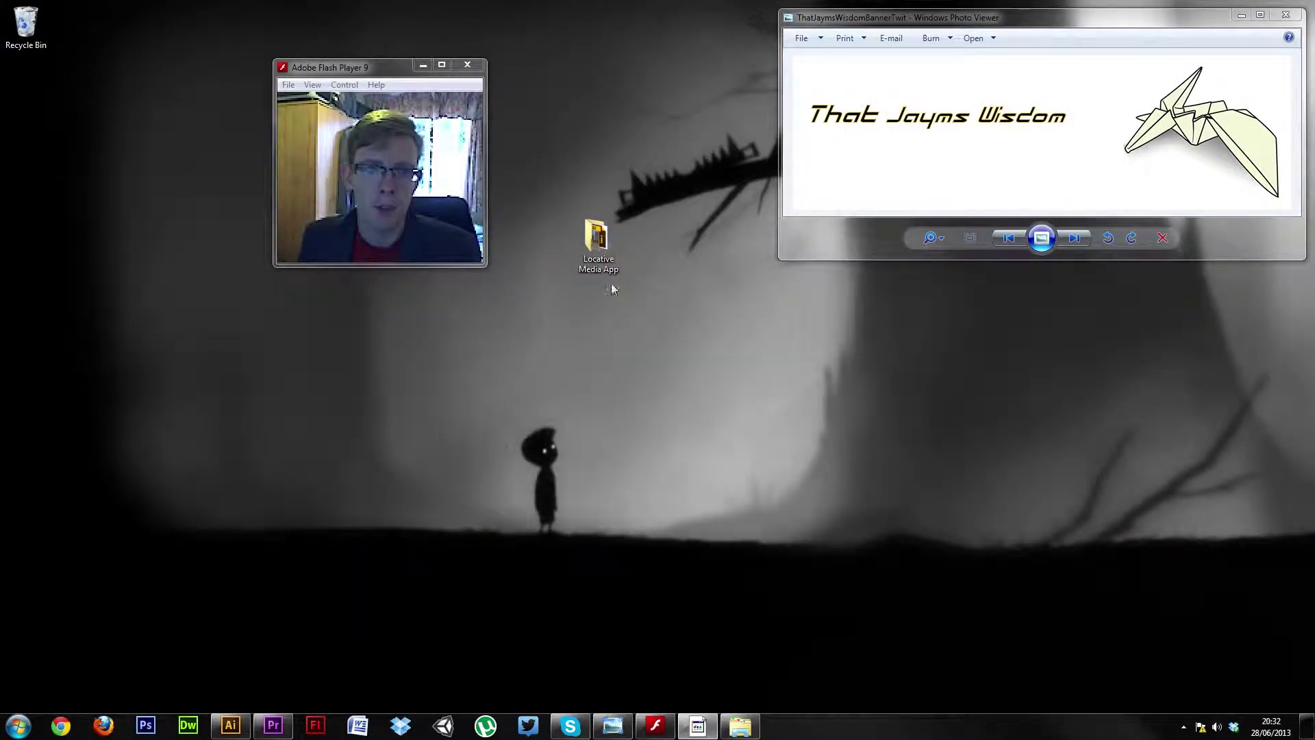